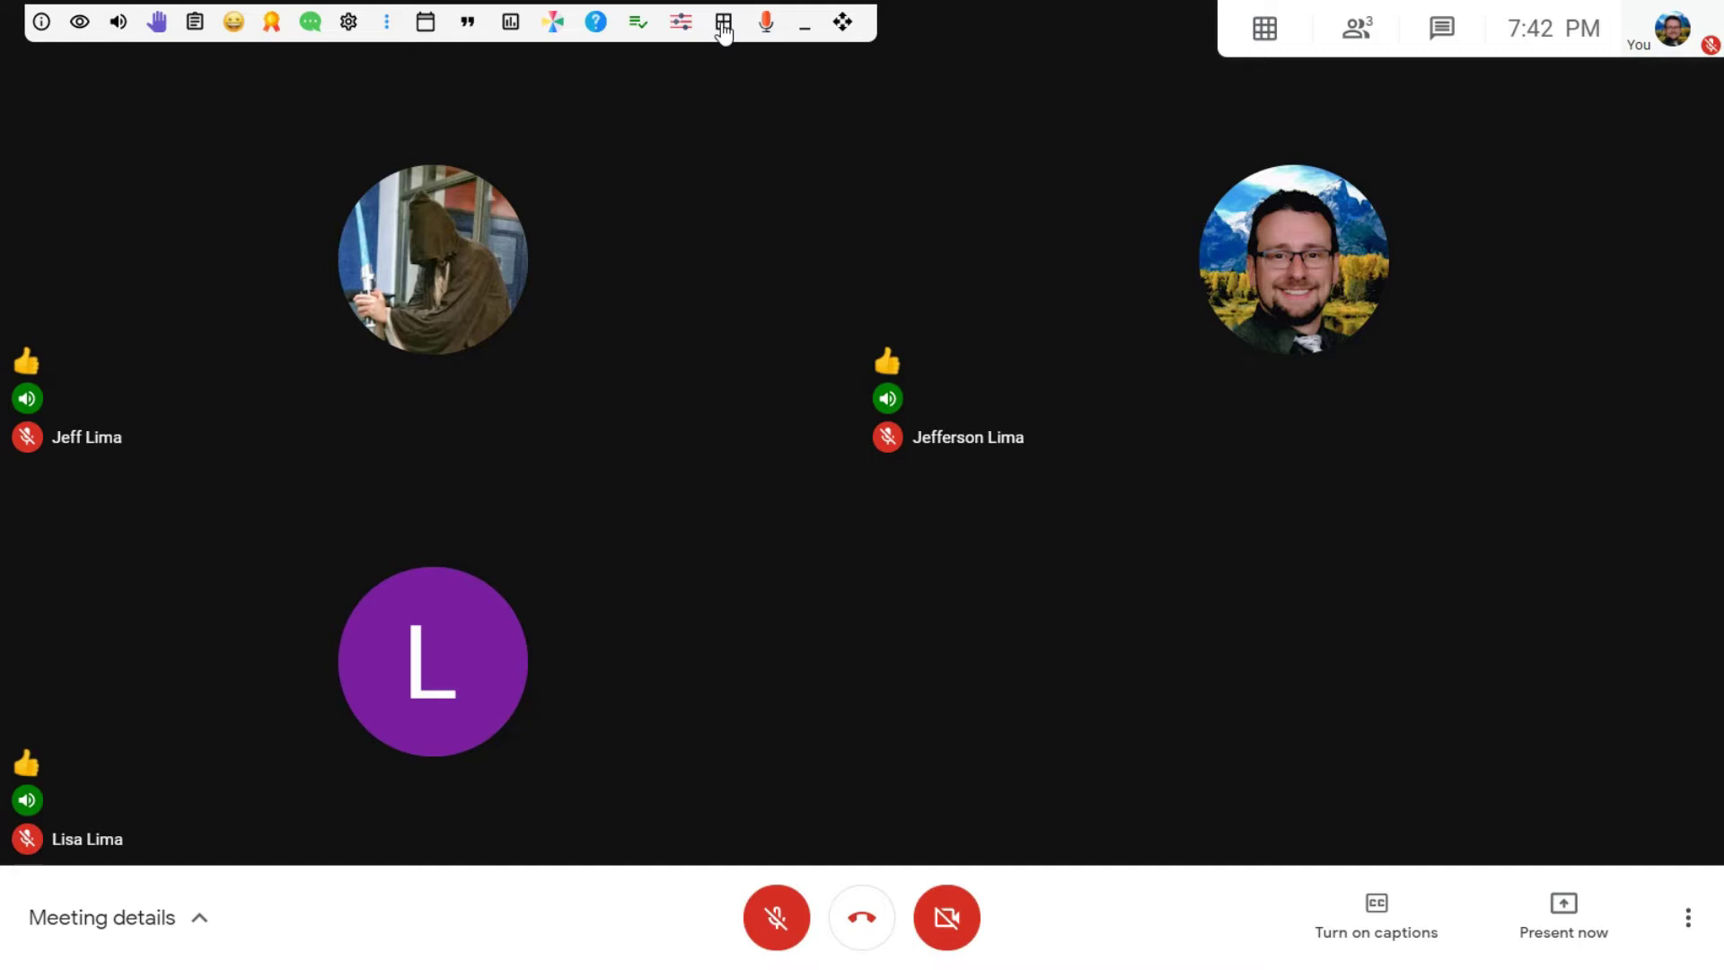
# Open the breakout rooms configuration and create 2 breakout rooms
pyautogui.click(724, 27)
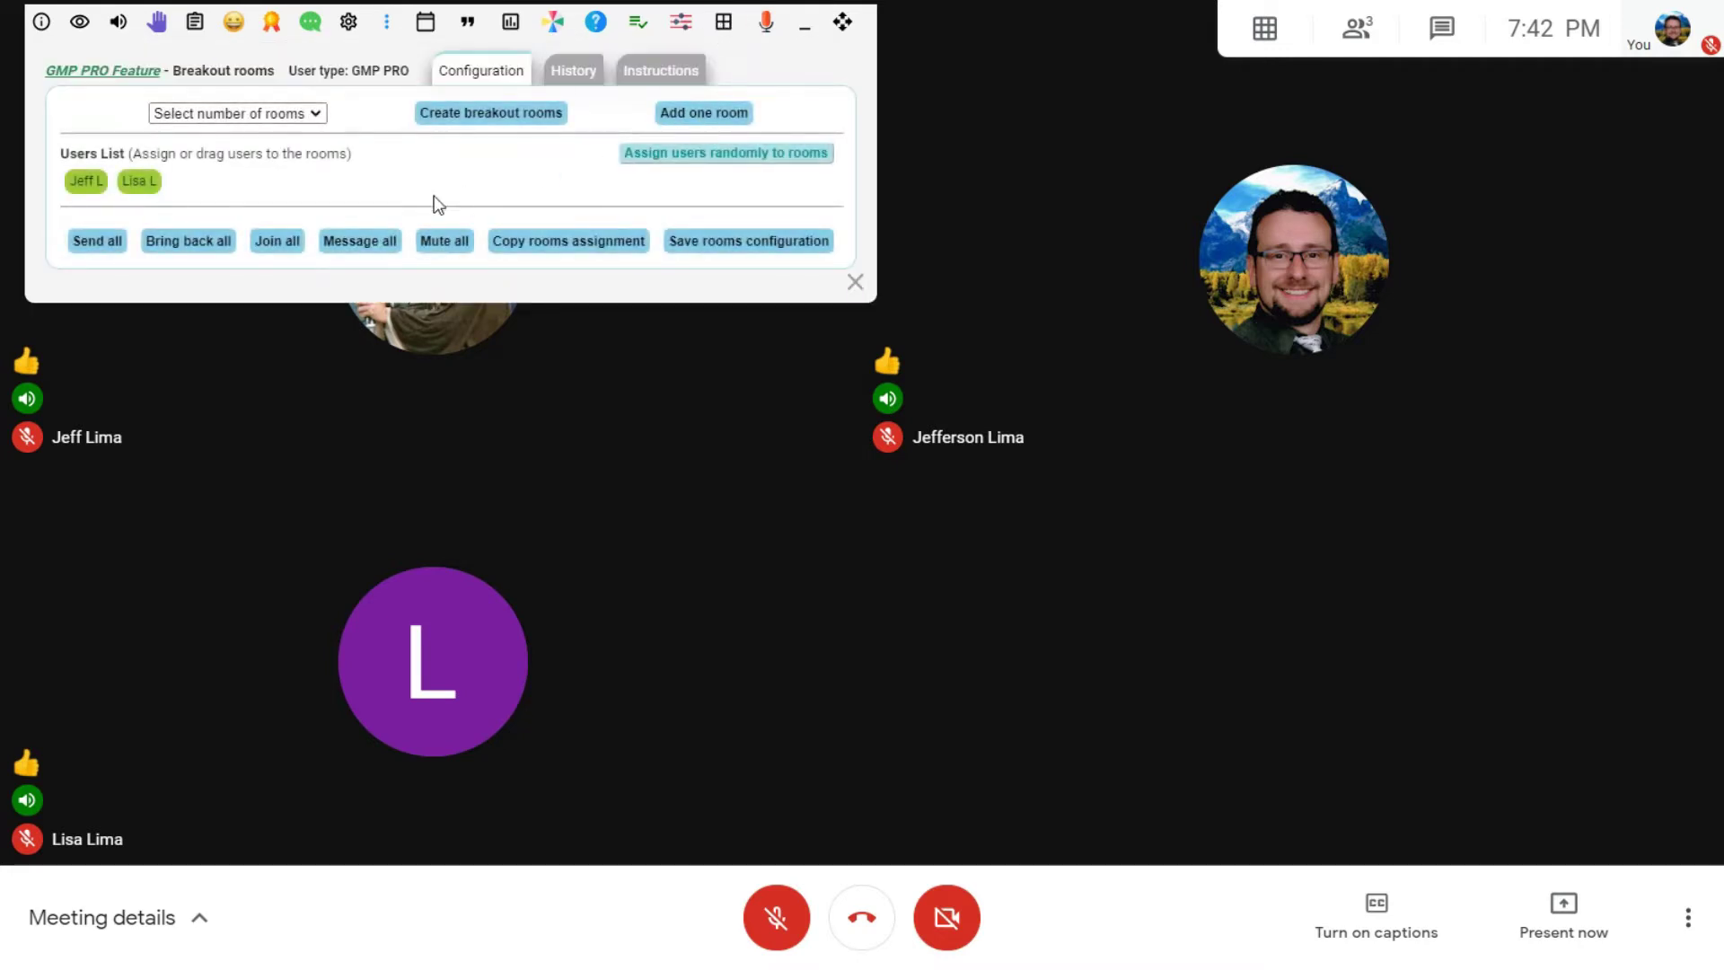
pyautogui.click(300, 114)
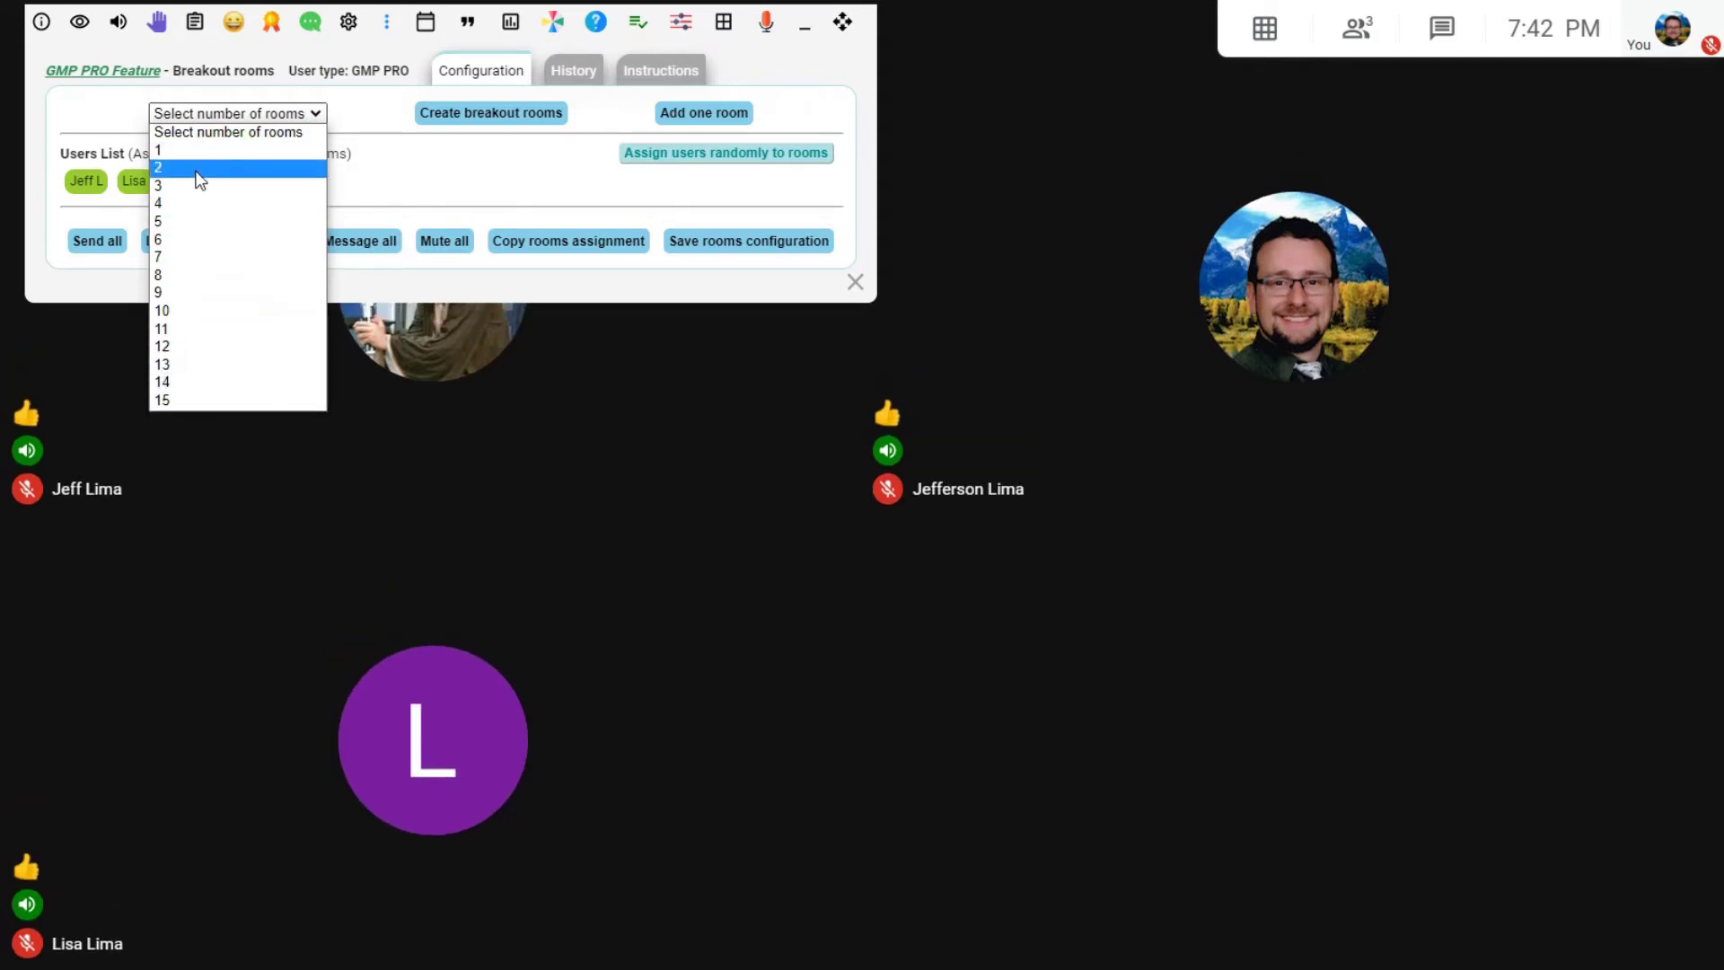
pyautogui.click(196, 168)
pyautogui.click(490, 114)
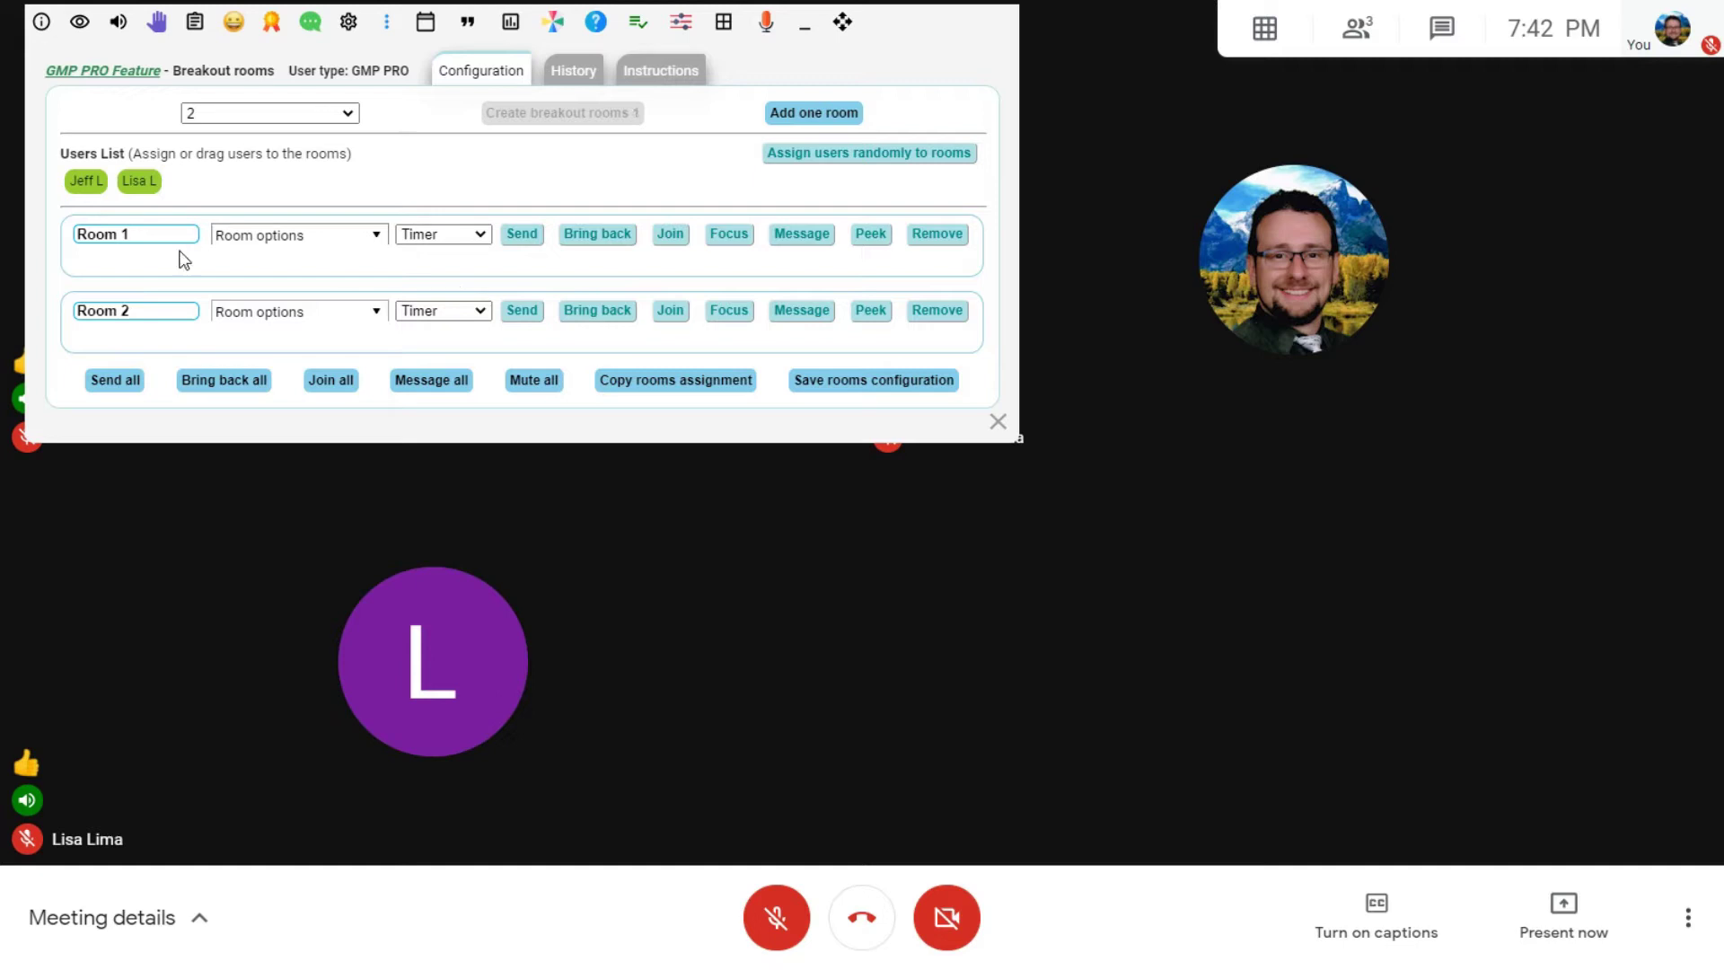
# Rename the two breakout rooms as Activity 1 and Activity 2
pyautogui.click(175, 236)
pyautogui.tripleClick(175, 236)
pyautogui.write('A')
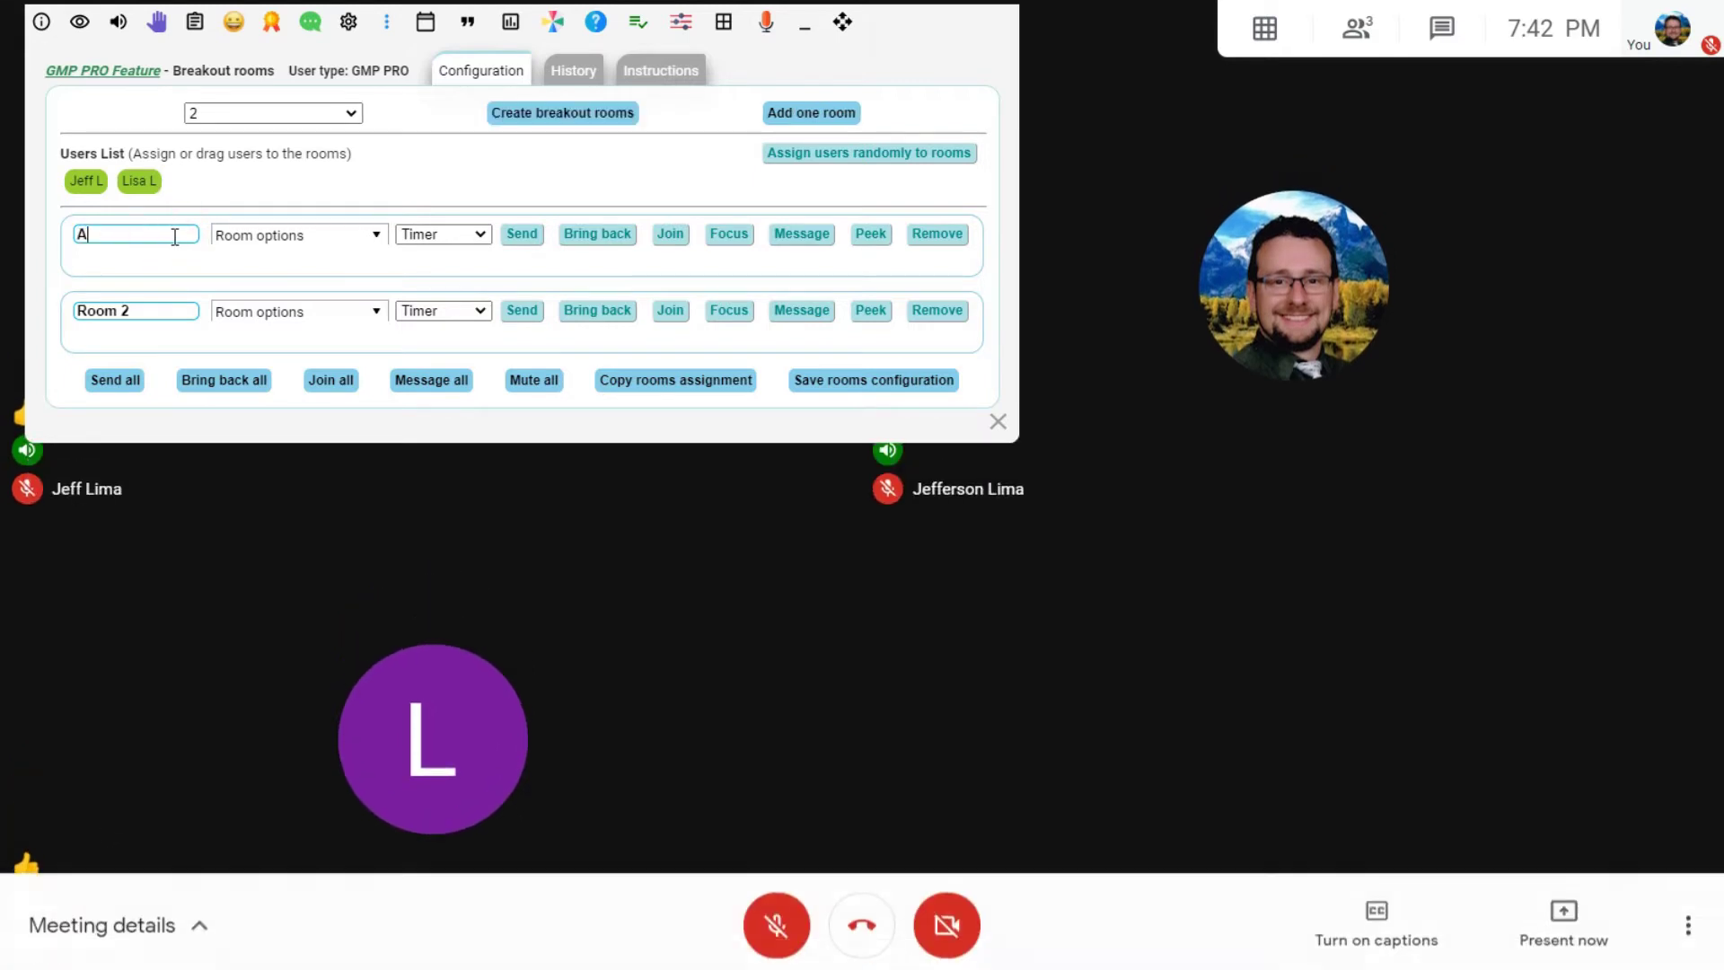
pyautogui.write('ctivity ')
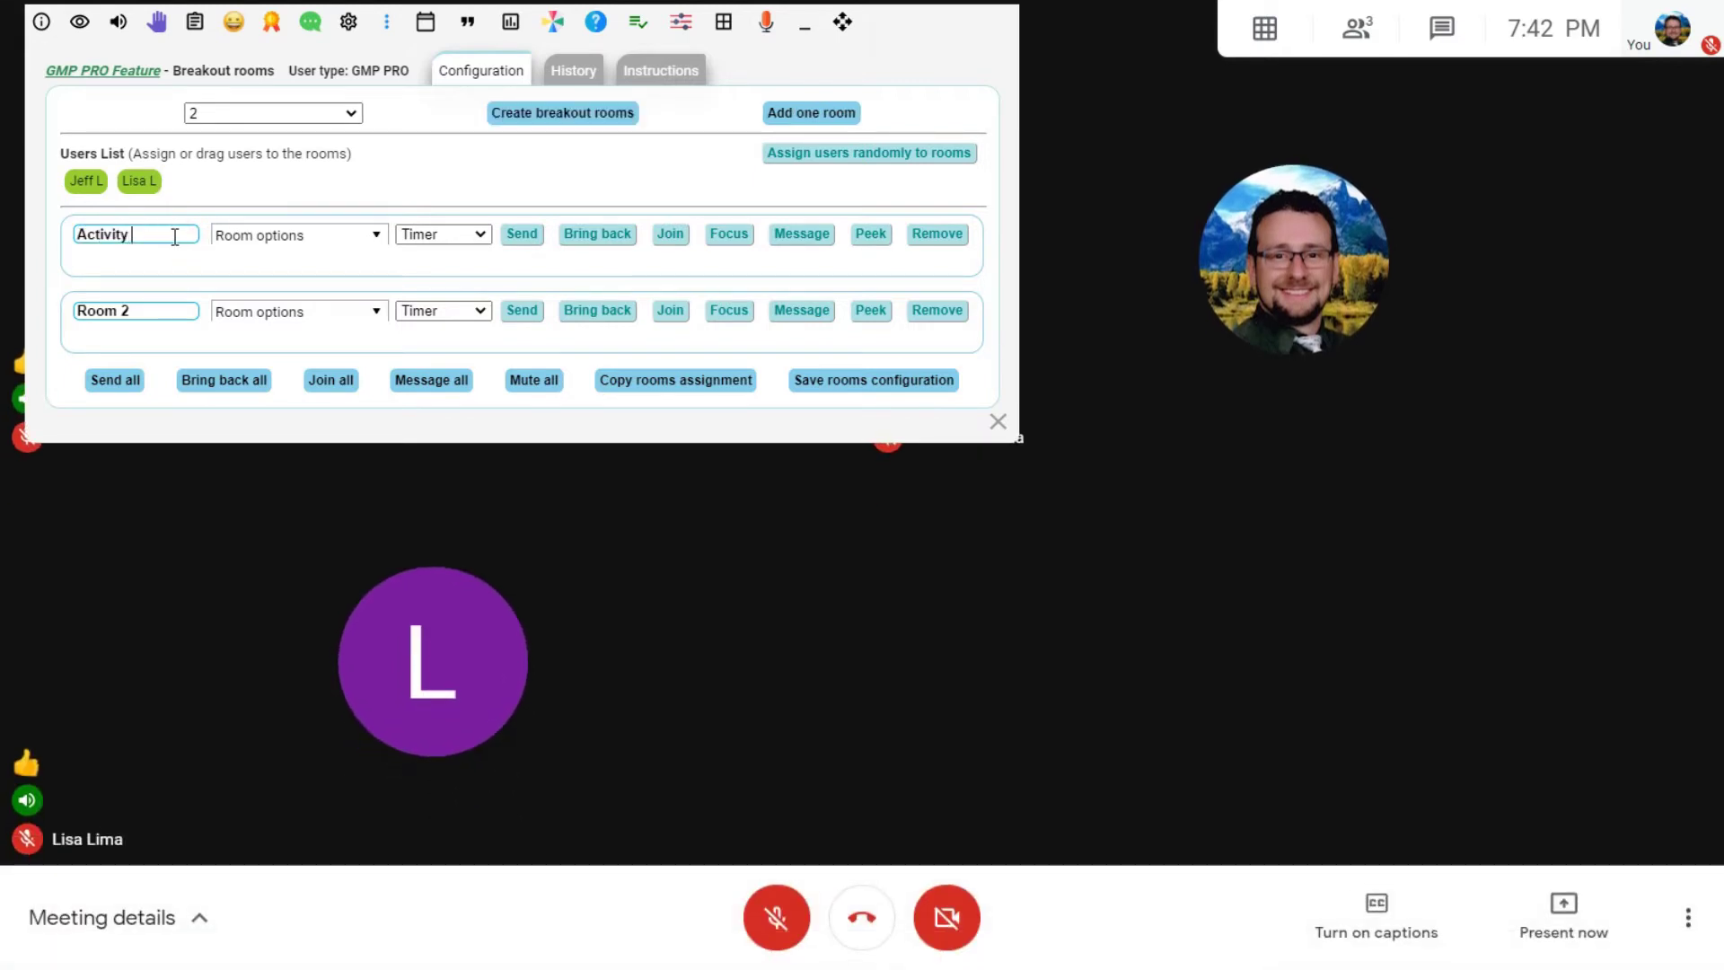
pyautogui.write('1')
pyautogui.click(145, 305)
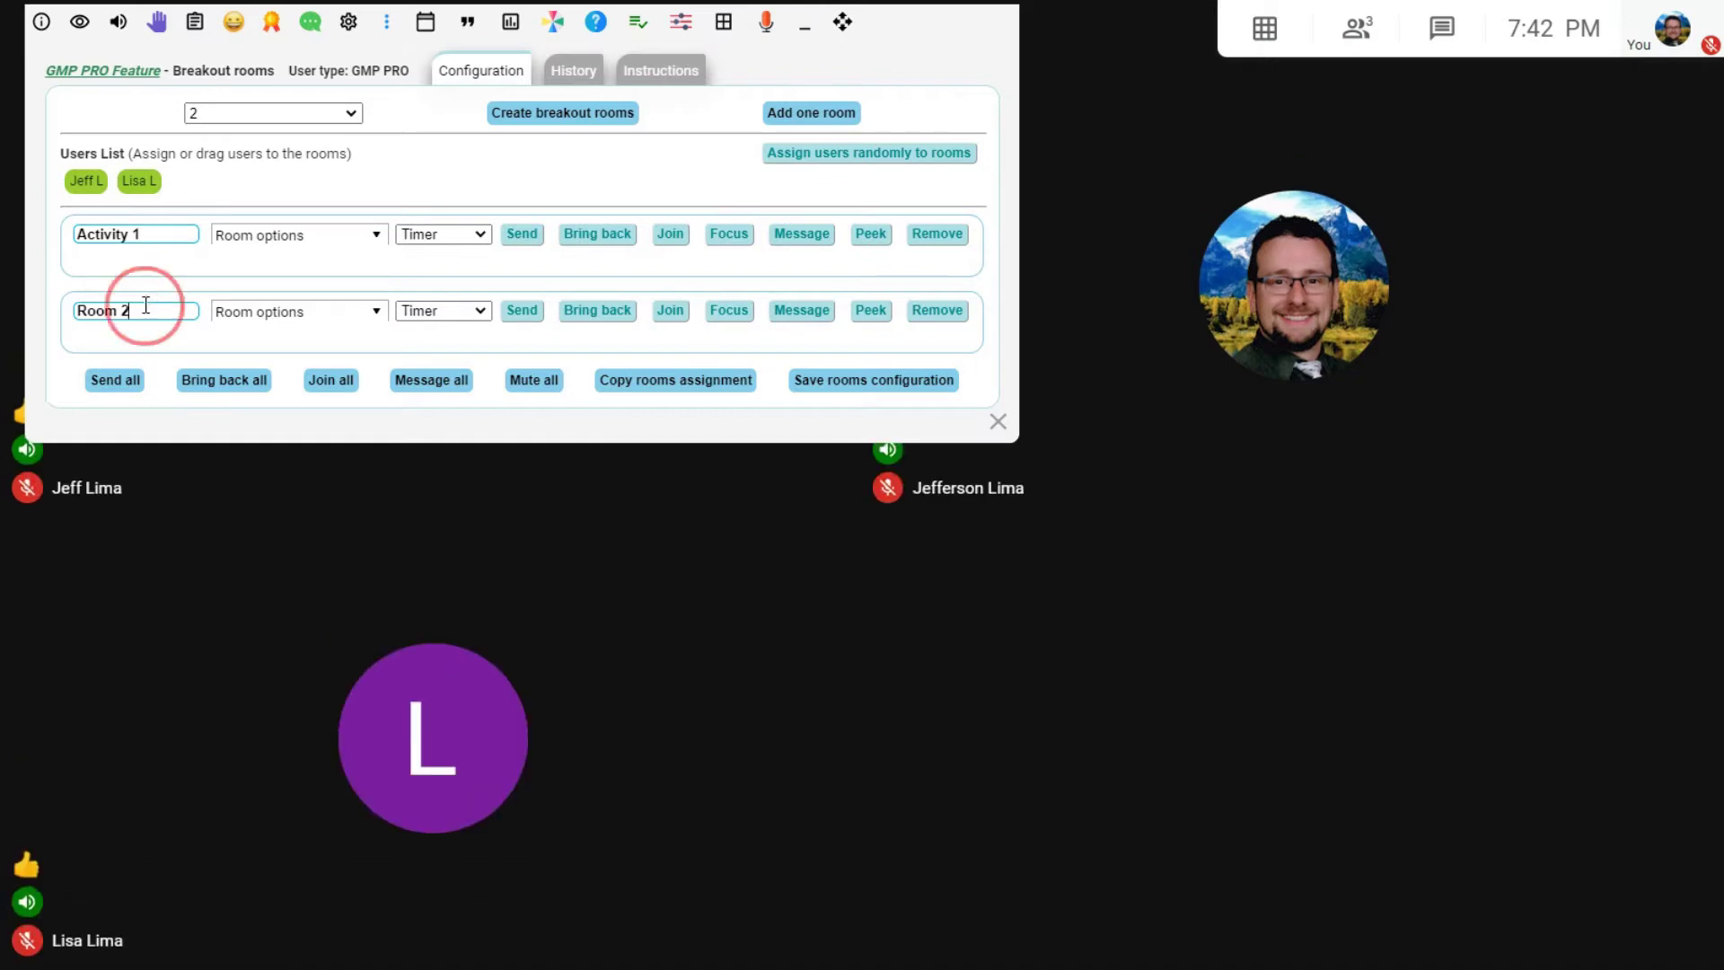
pyautogui.tripleClick(145, 305)
pyautogui.write('Activ')
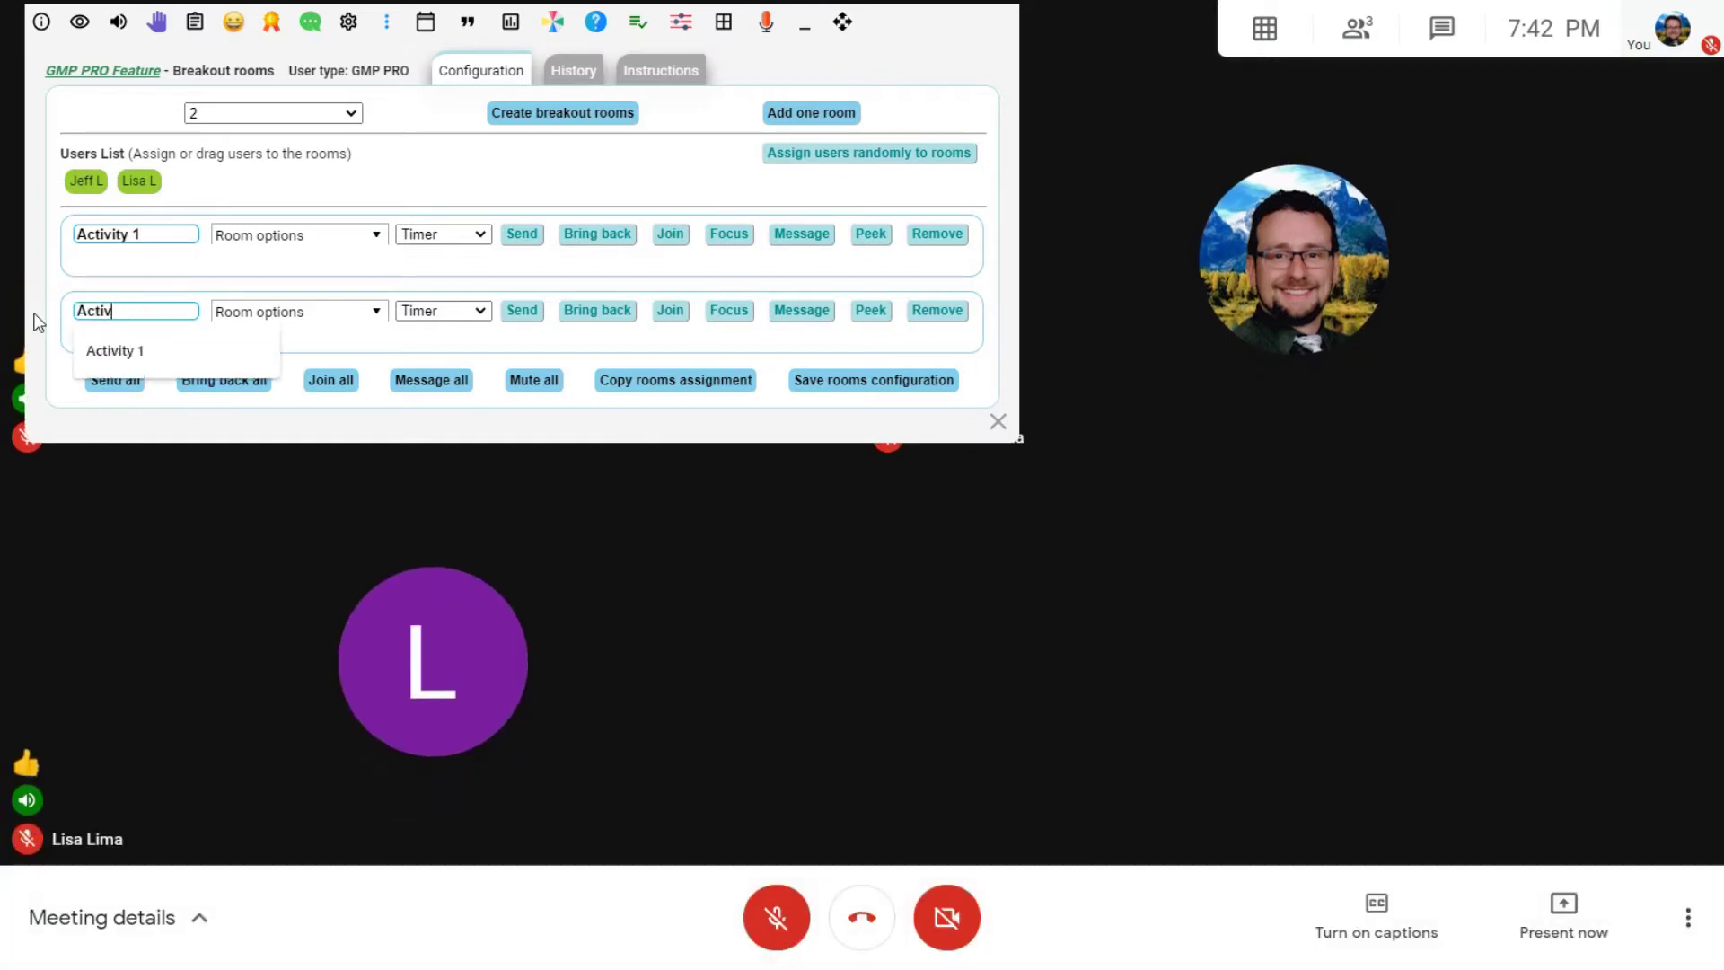
pyautogui.write('ity 2')
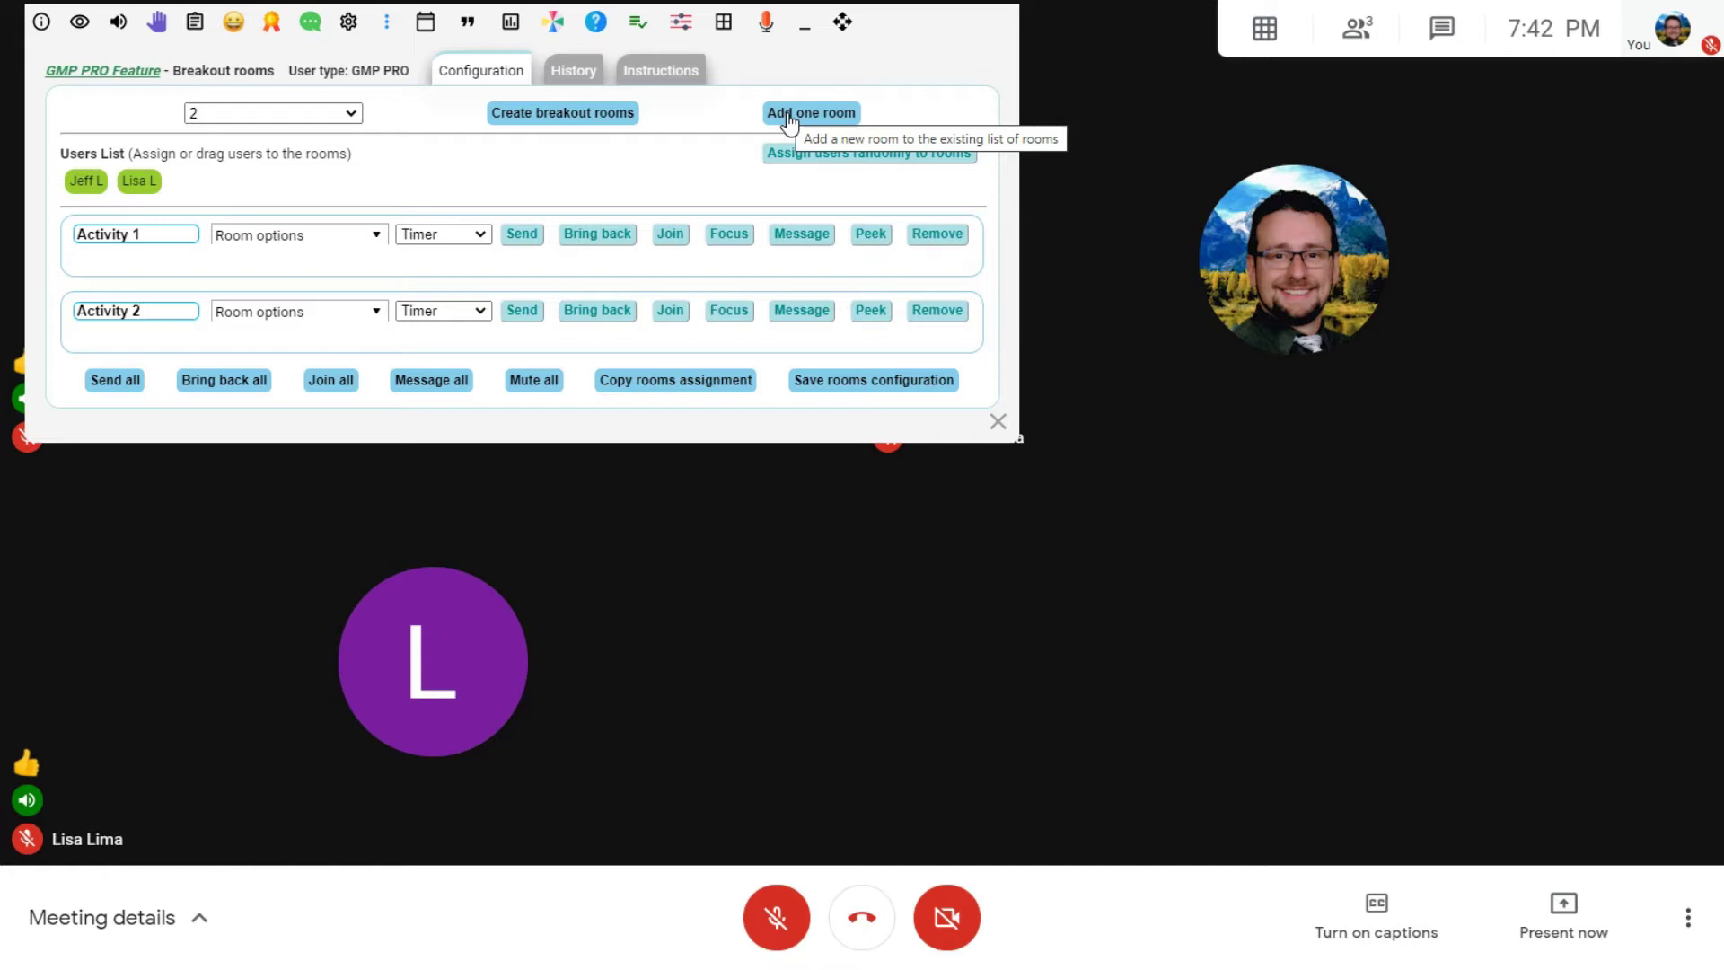
# Add one more breakout room and name it Help
pyautogui.click(789, 115)
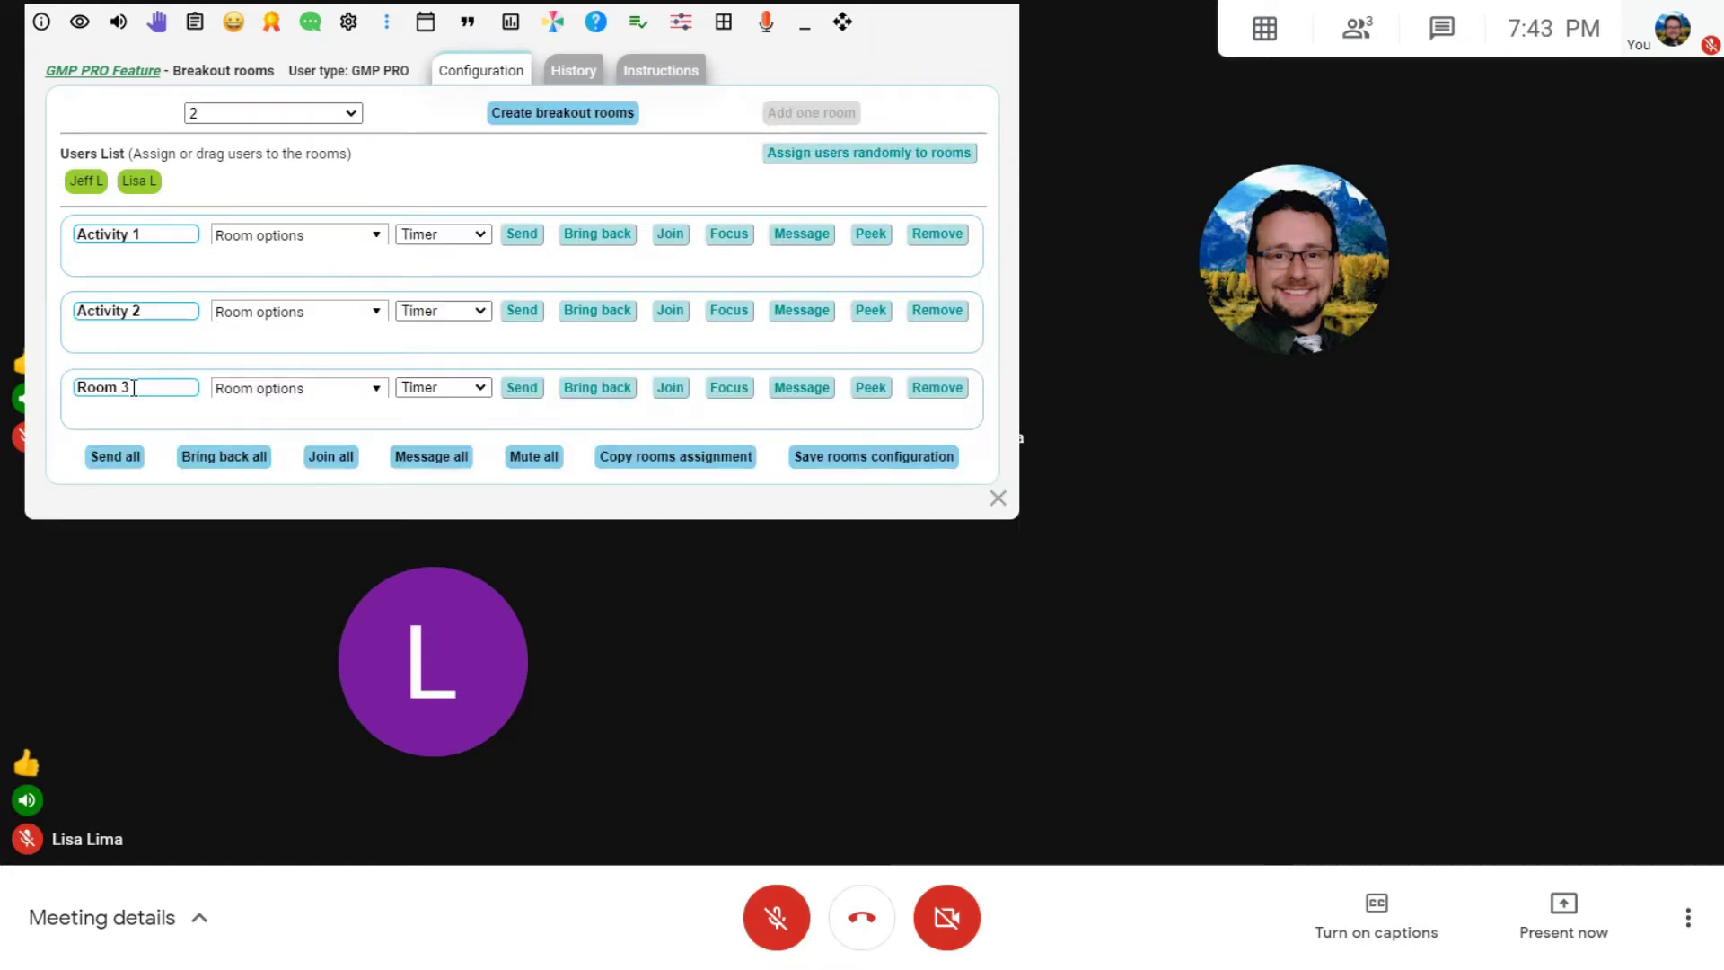
pyautogui.tripleClick(110, 387)
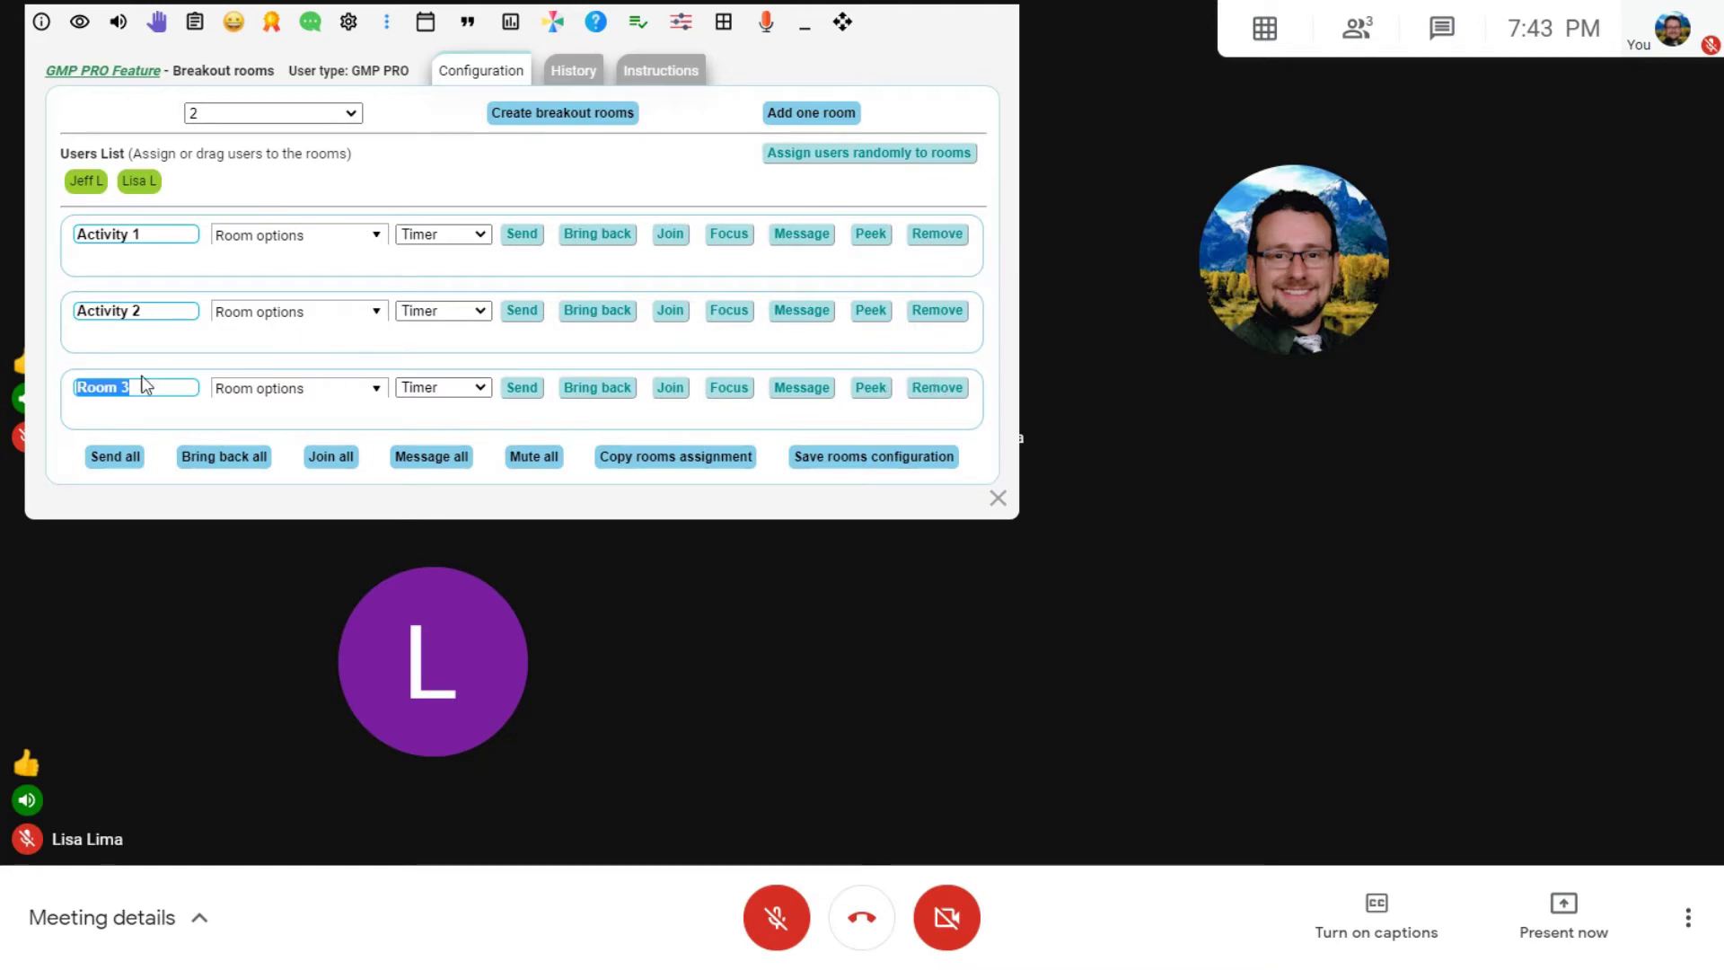
pyautogui.write('Help')
# Enable the "Keep them here" room option for Activity 1
pyautogui.click(309, 241)
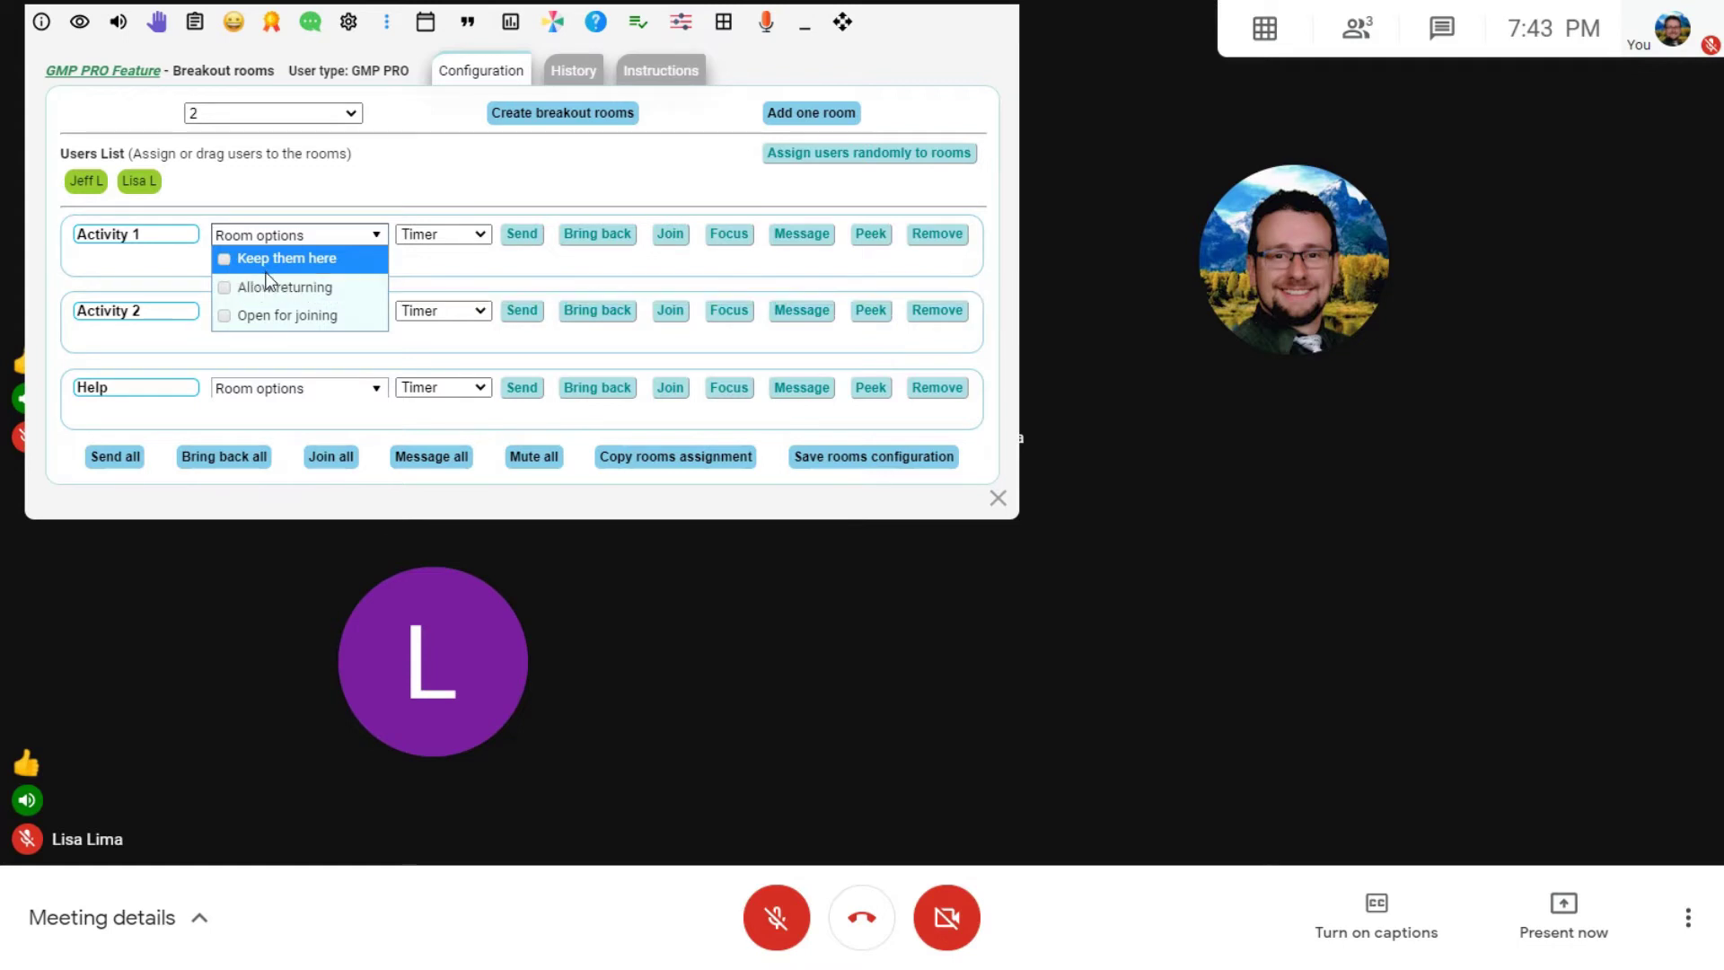
pyautogui.click(233, 262)
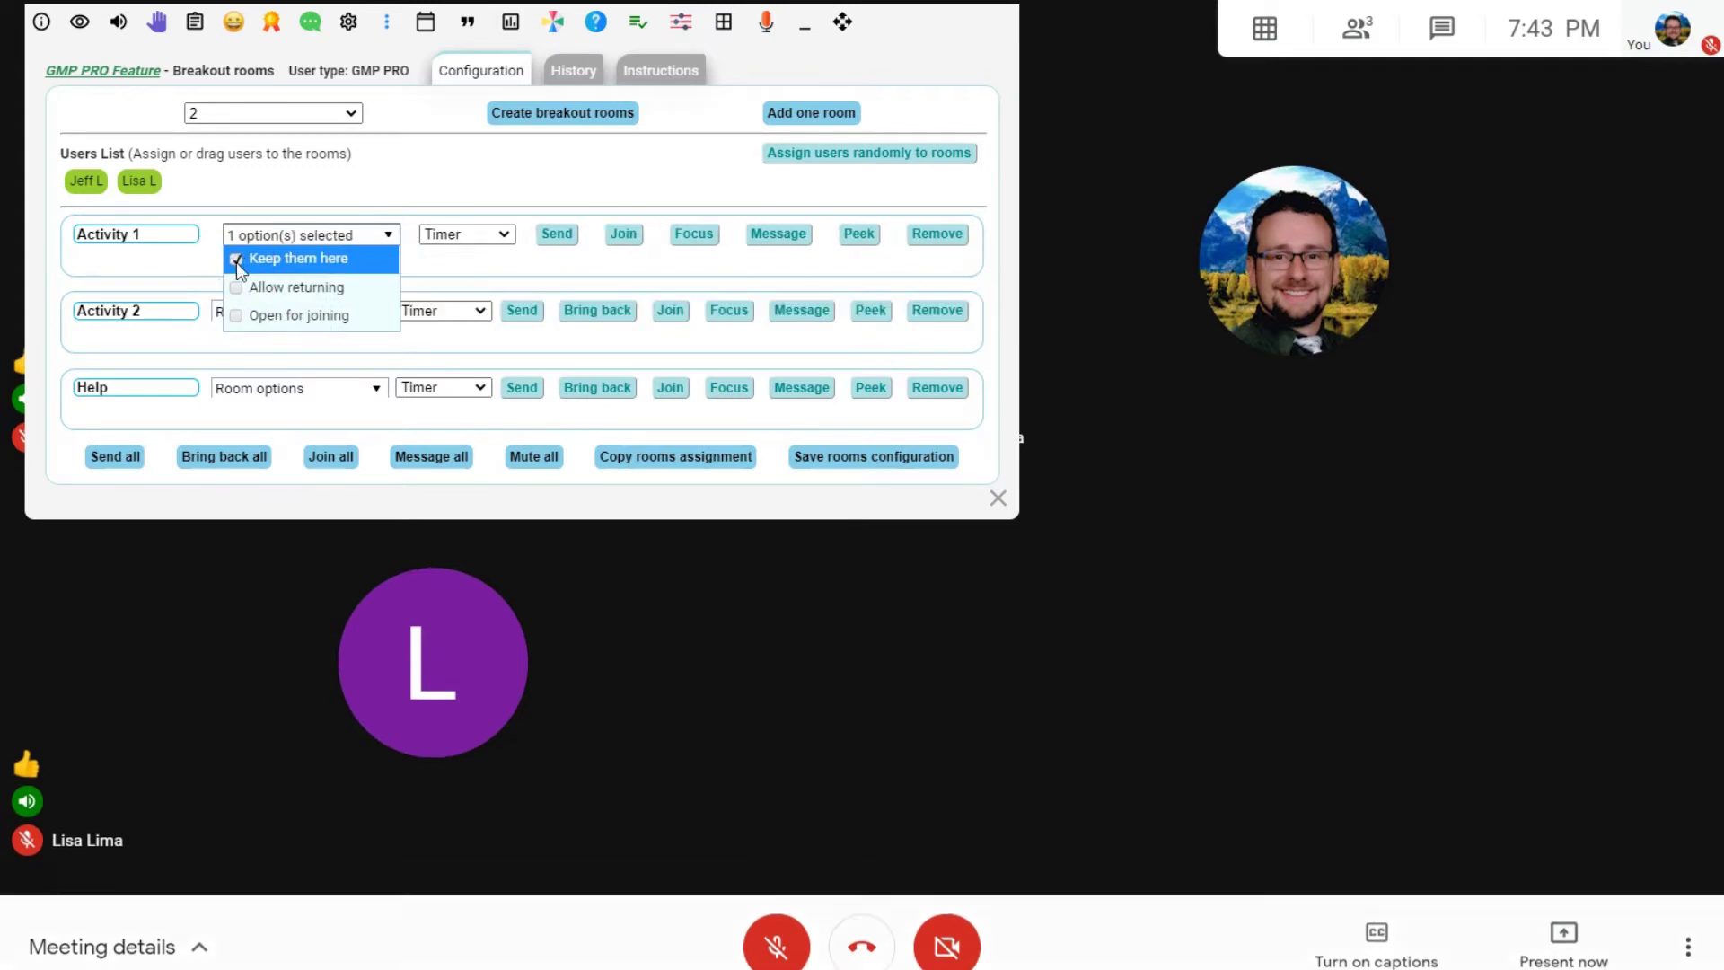
pyautogui.click(162, 292)
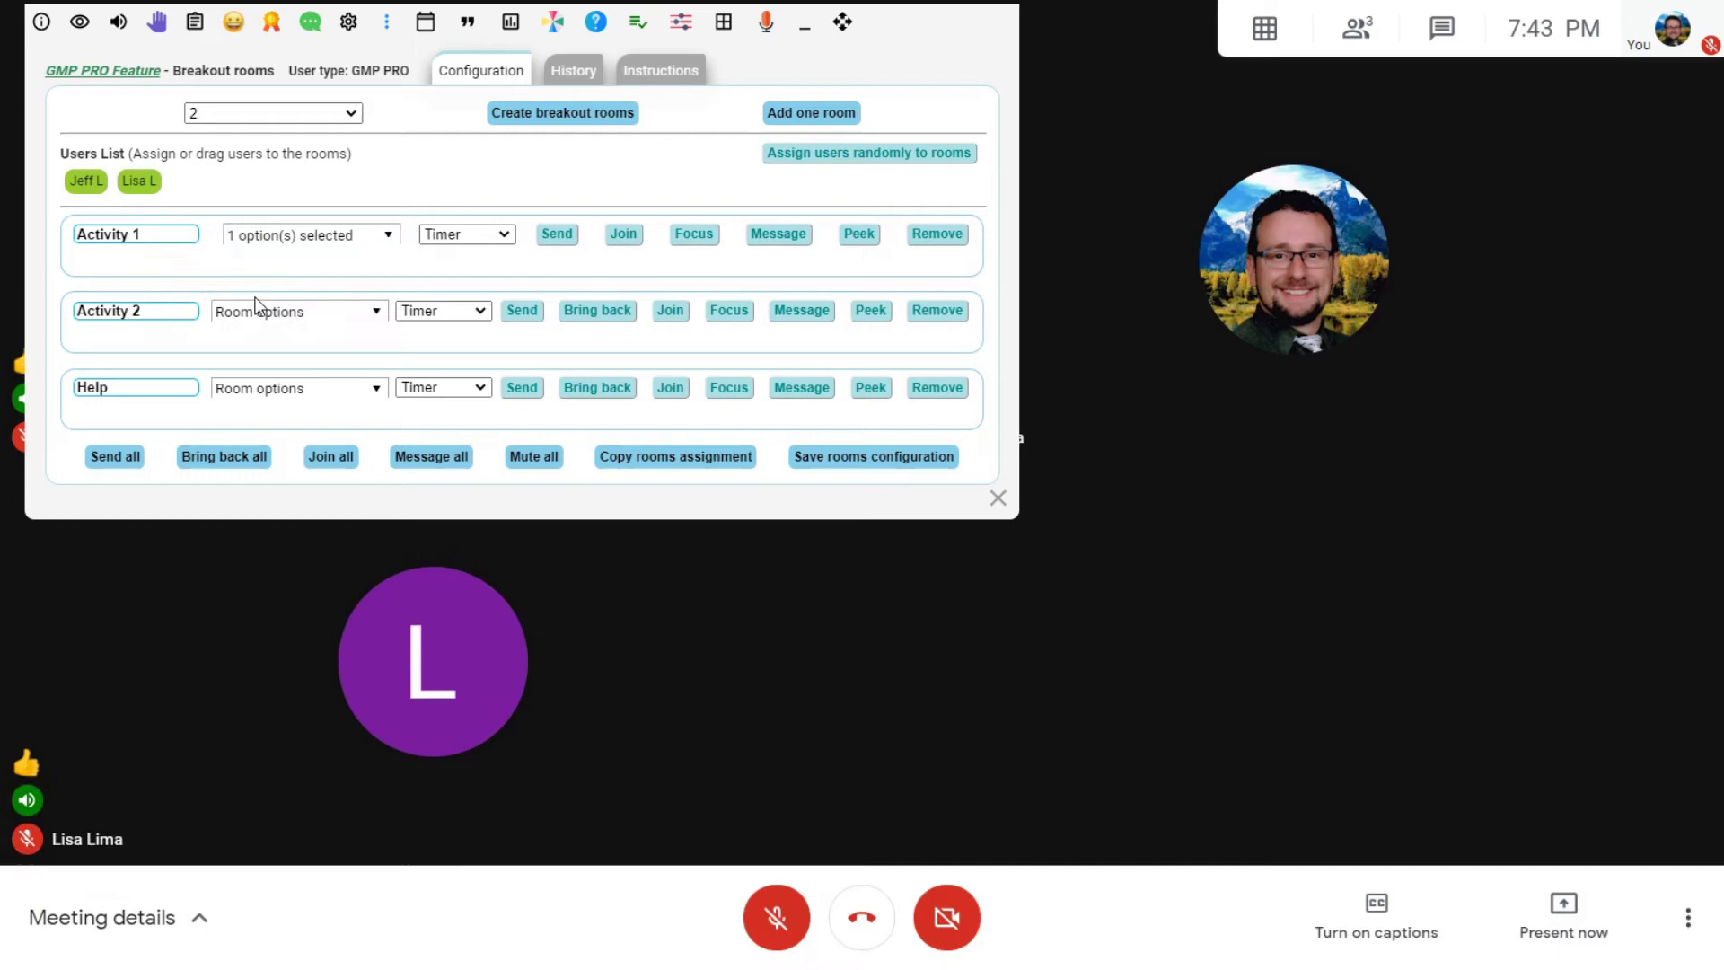
# Enable the "Allow returning" room option for Activity 2
pyautogui.click(258, 309)
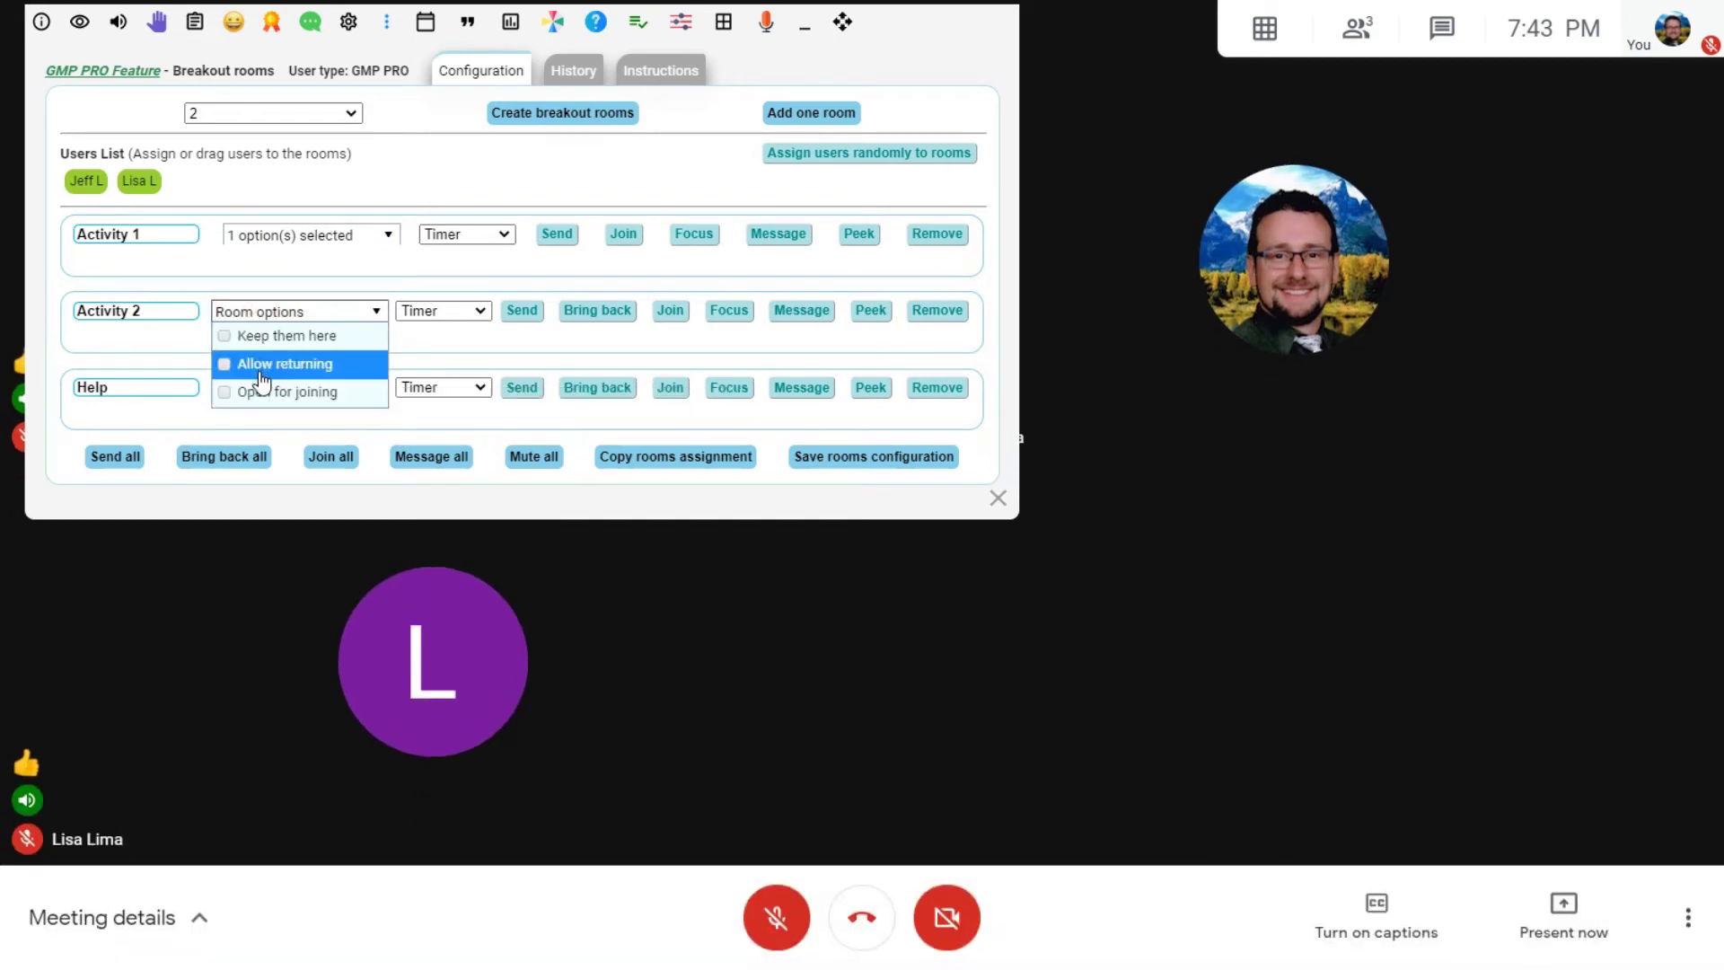
pyautogui.click(263, 380)
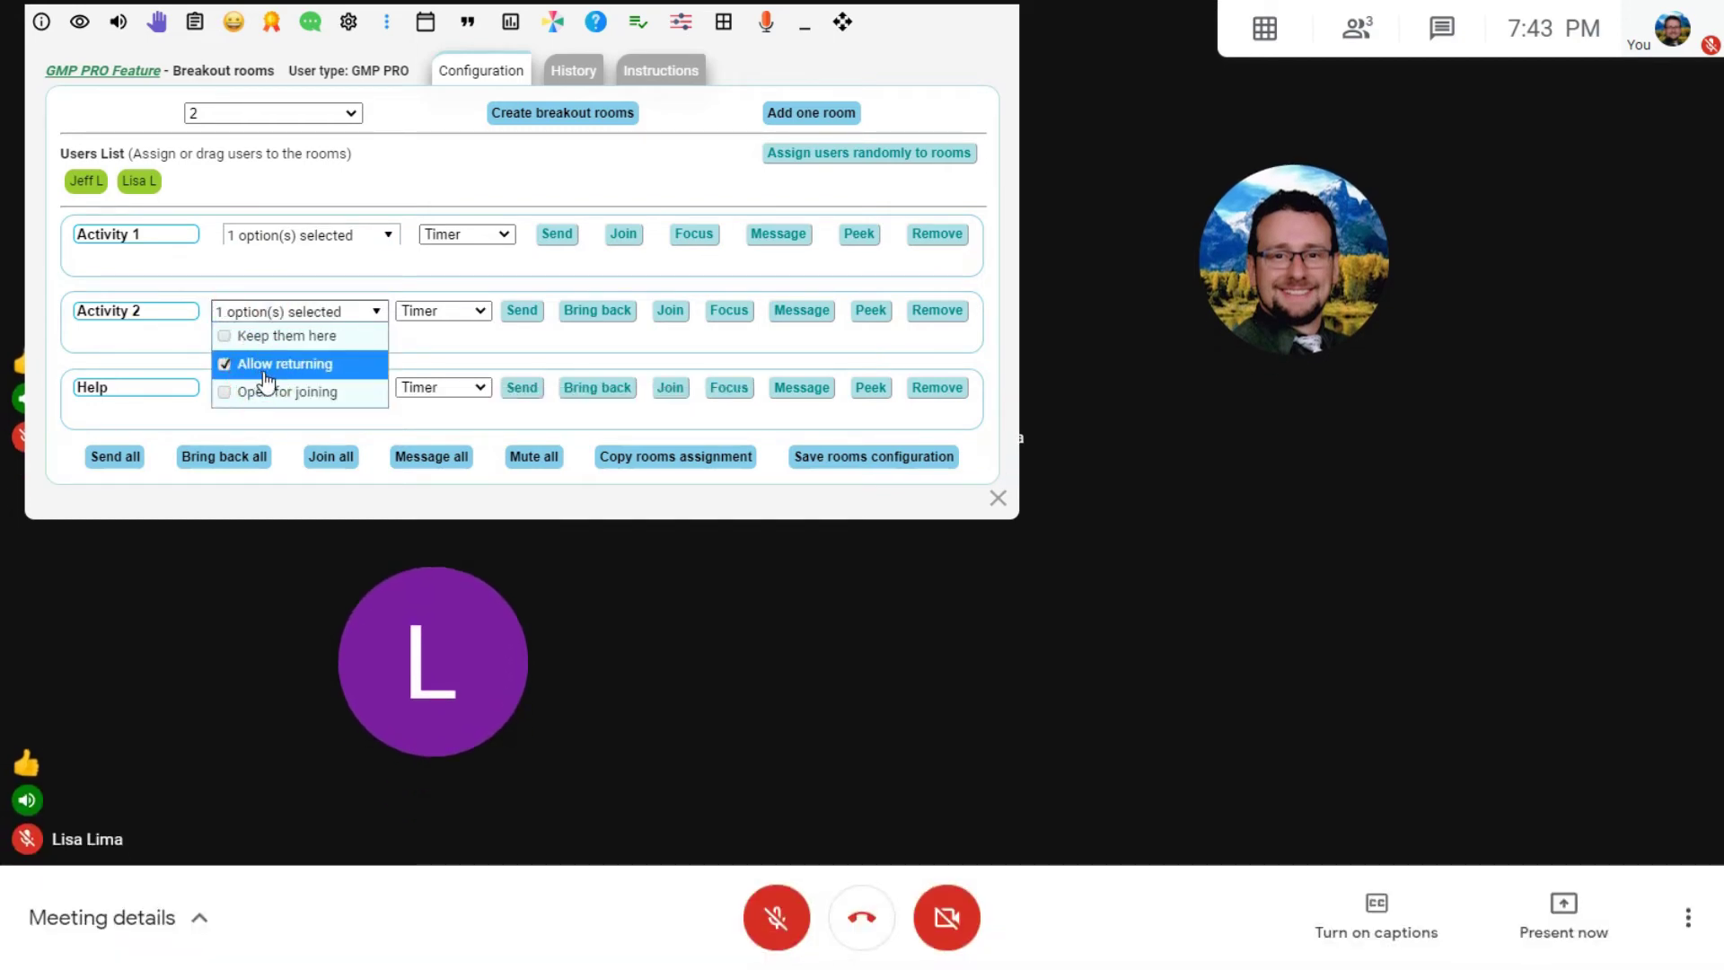
pyautogui.click(282, 281)
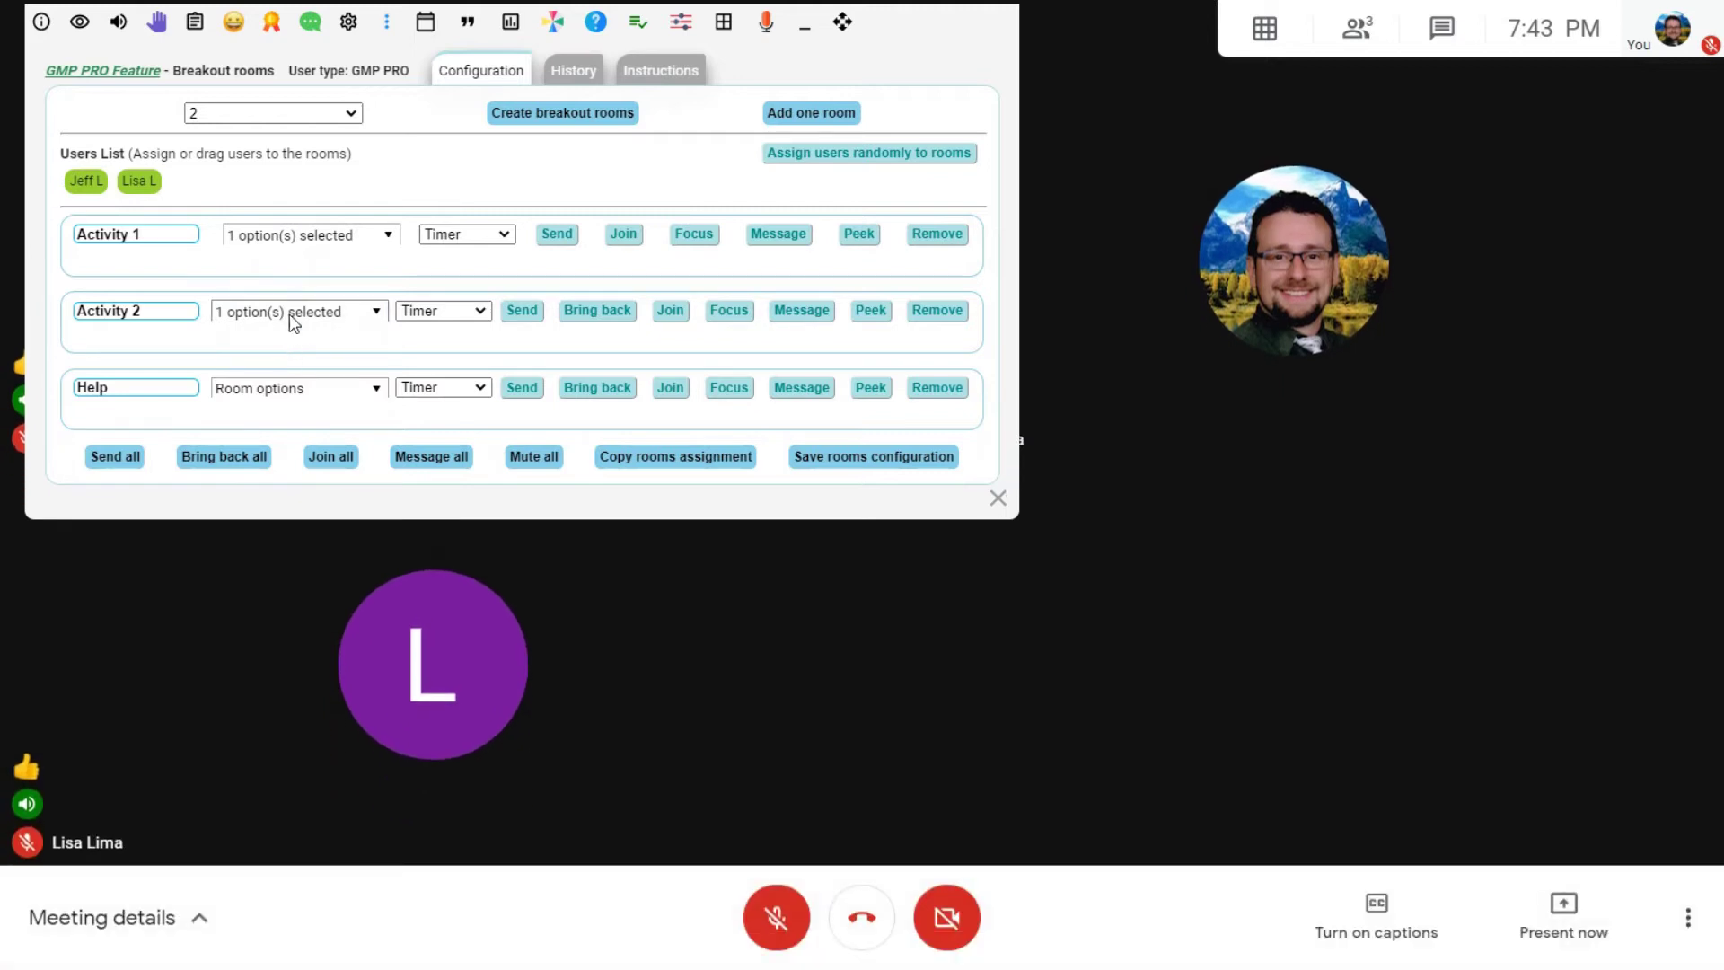
pyautogui.click(291, 322)
# Enable "Open for joining" for the Help room and move the extension panel clear of the room's join box
pyautogui.click(270, 386)
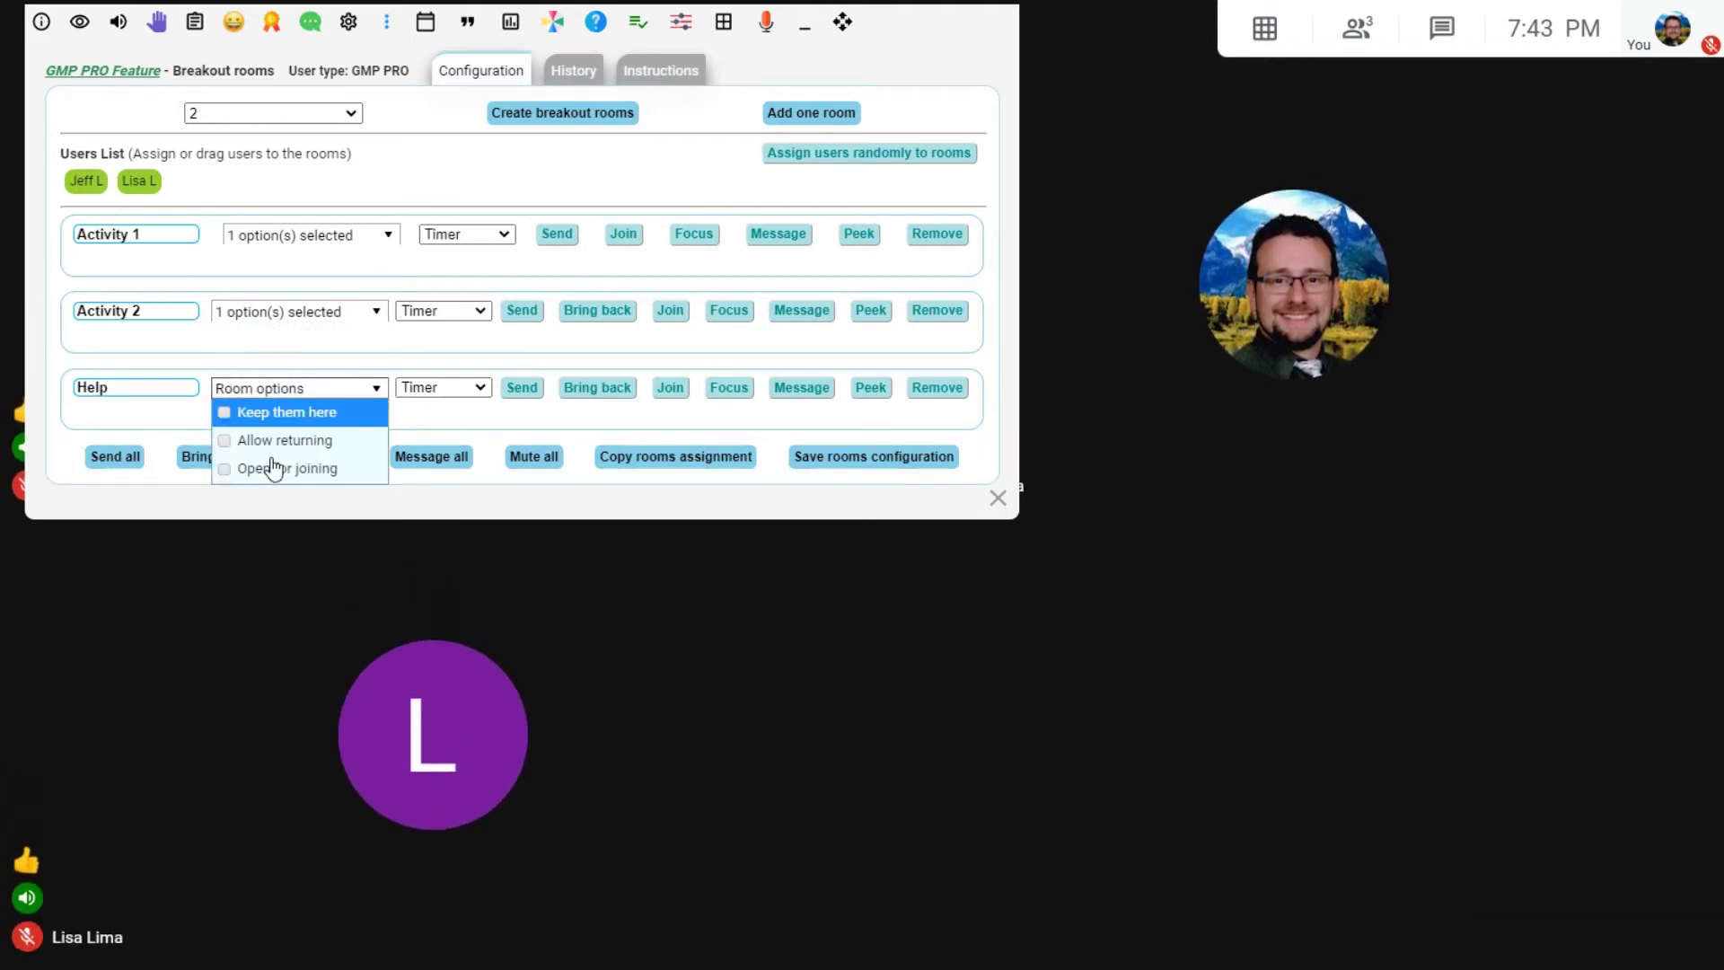
pyautogui.click(270, 476)
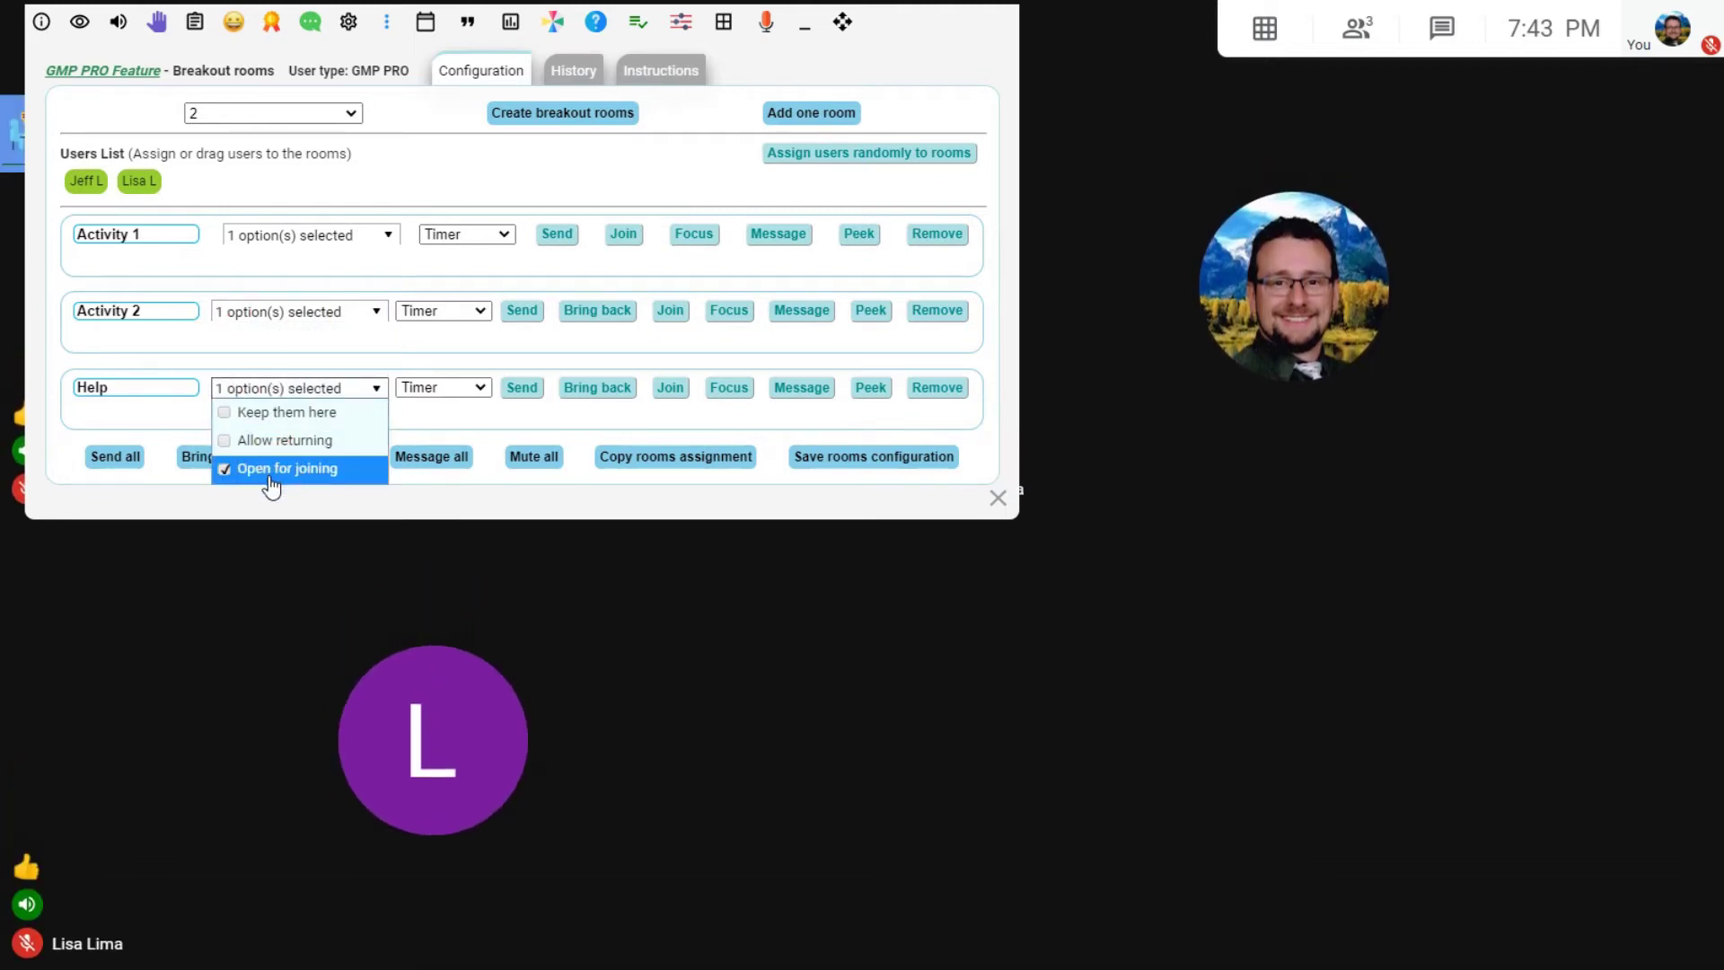
pyautogui.moveTo(842, 21); pyautogui.dragTo(987, 30)
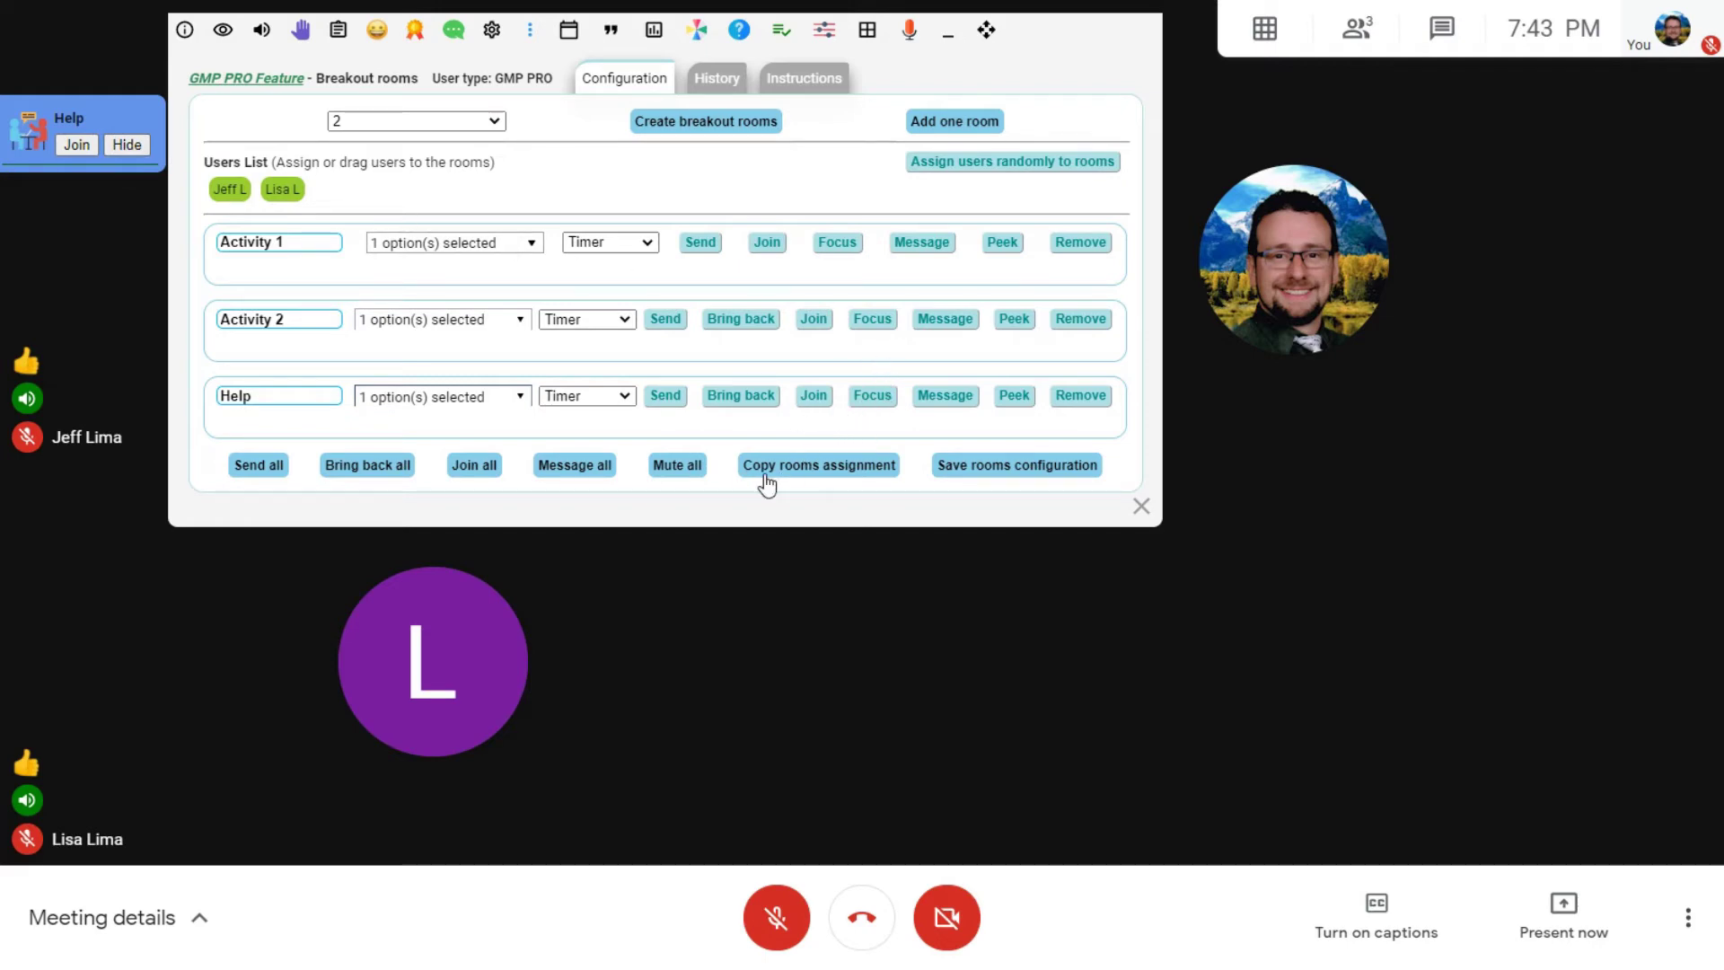
# Assign the listed users randomly to the breakout rooms
pyautogui.click(962, 170)
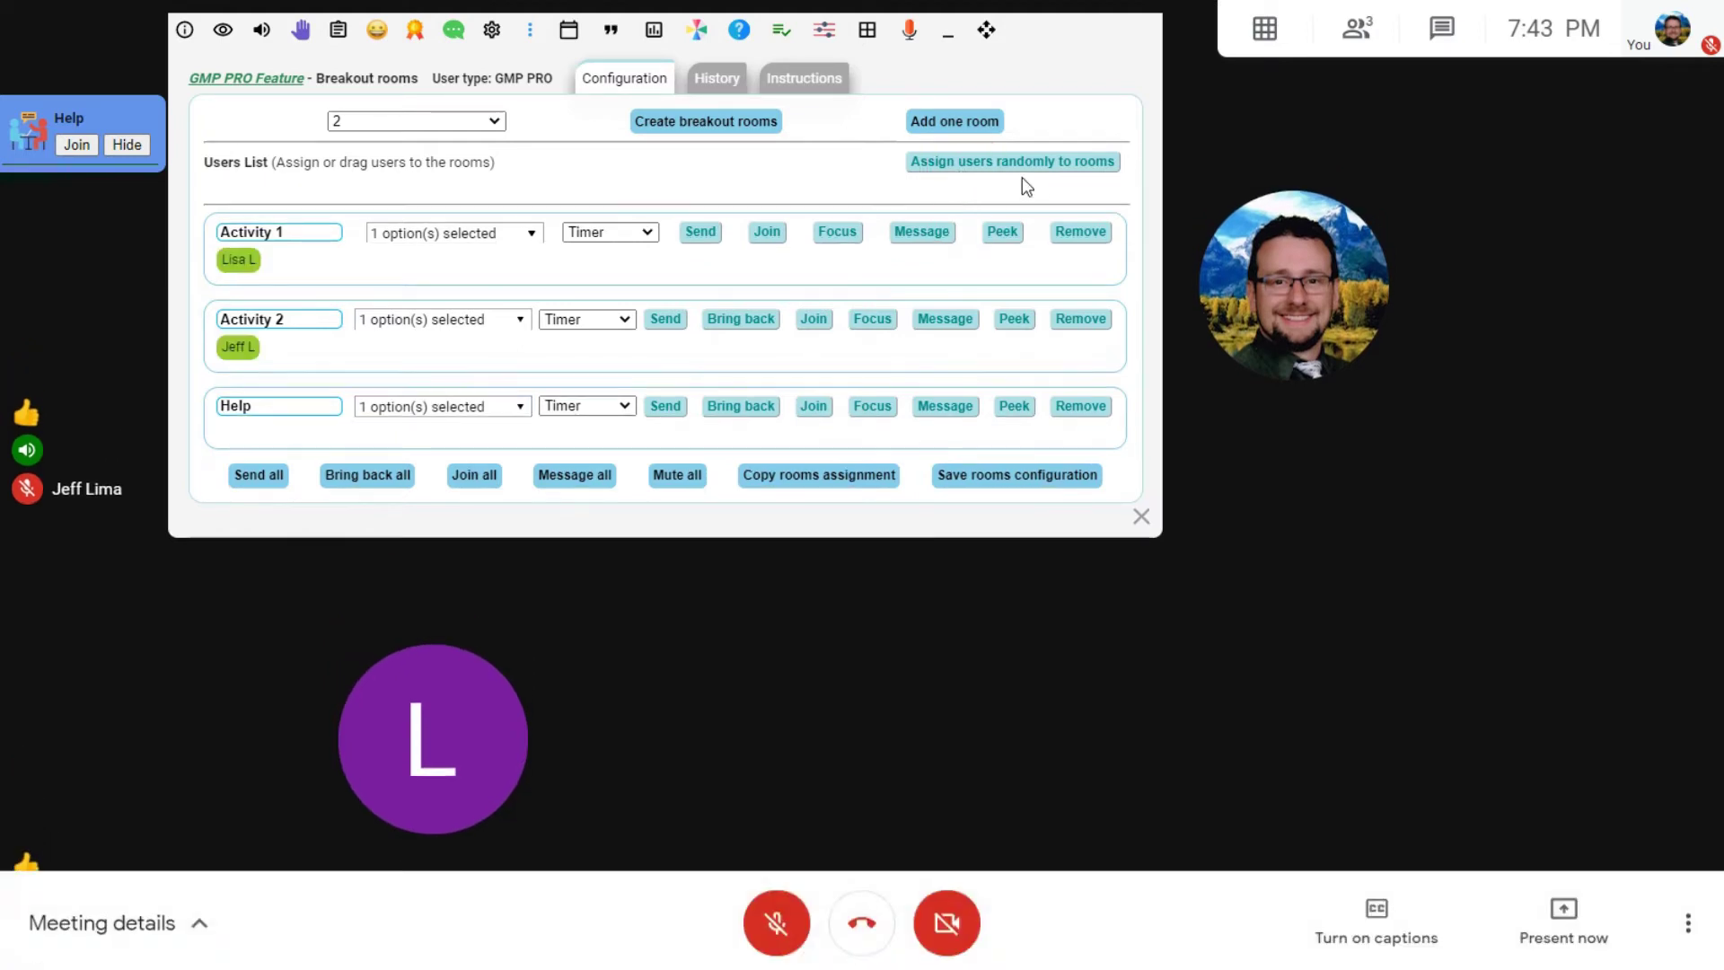
pyautogui.moveTo(238, 261); pyautogui.dragTo(259, 289)
pyautogui.moveTo(244, 349)
pyautogui.mouseDown()
pyautogui.moveTo(269, 339)
pyautogui.moveTo(281, 270)
pyautogui.moveTo(238, 258)
pyautogui.moveTo(237, 349)
pyautogui.mouseUp()
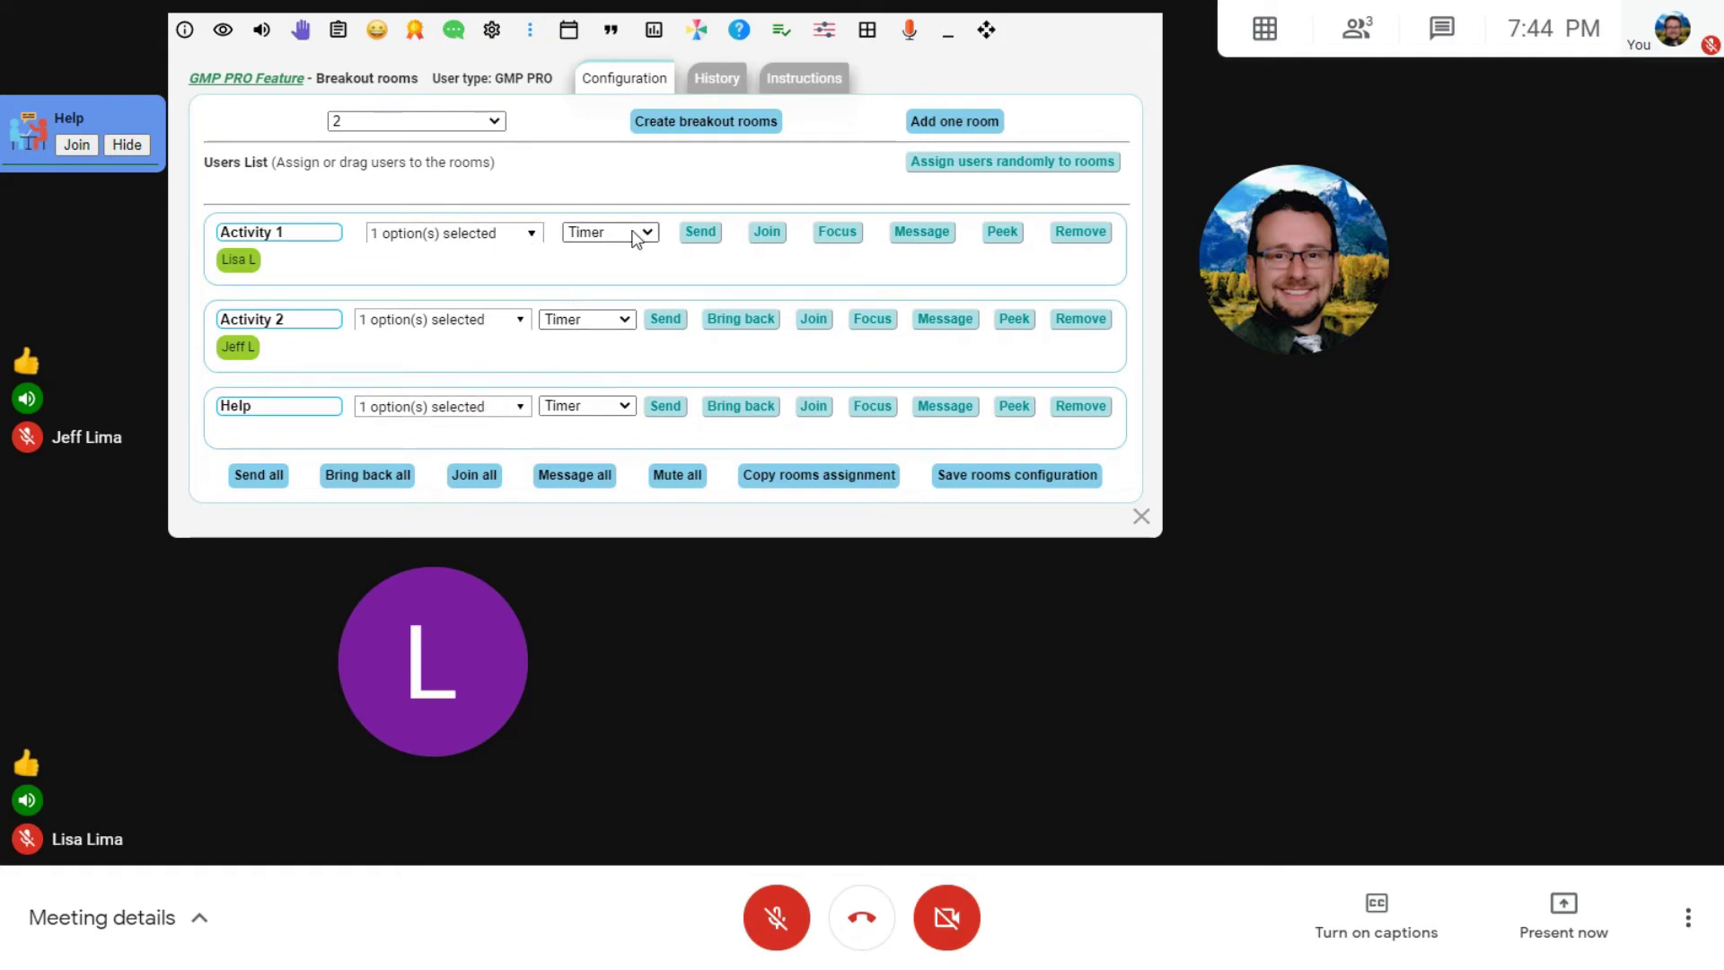
# Set the timers of Activity 1 and Activity 2 to 5 minutes each
pyautogui.click(632, 235)
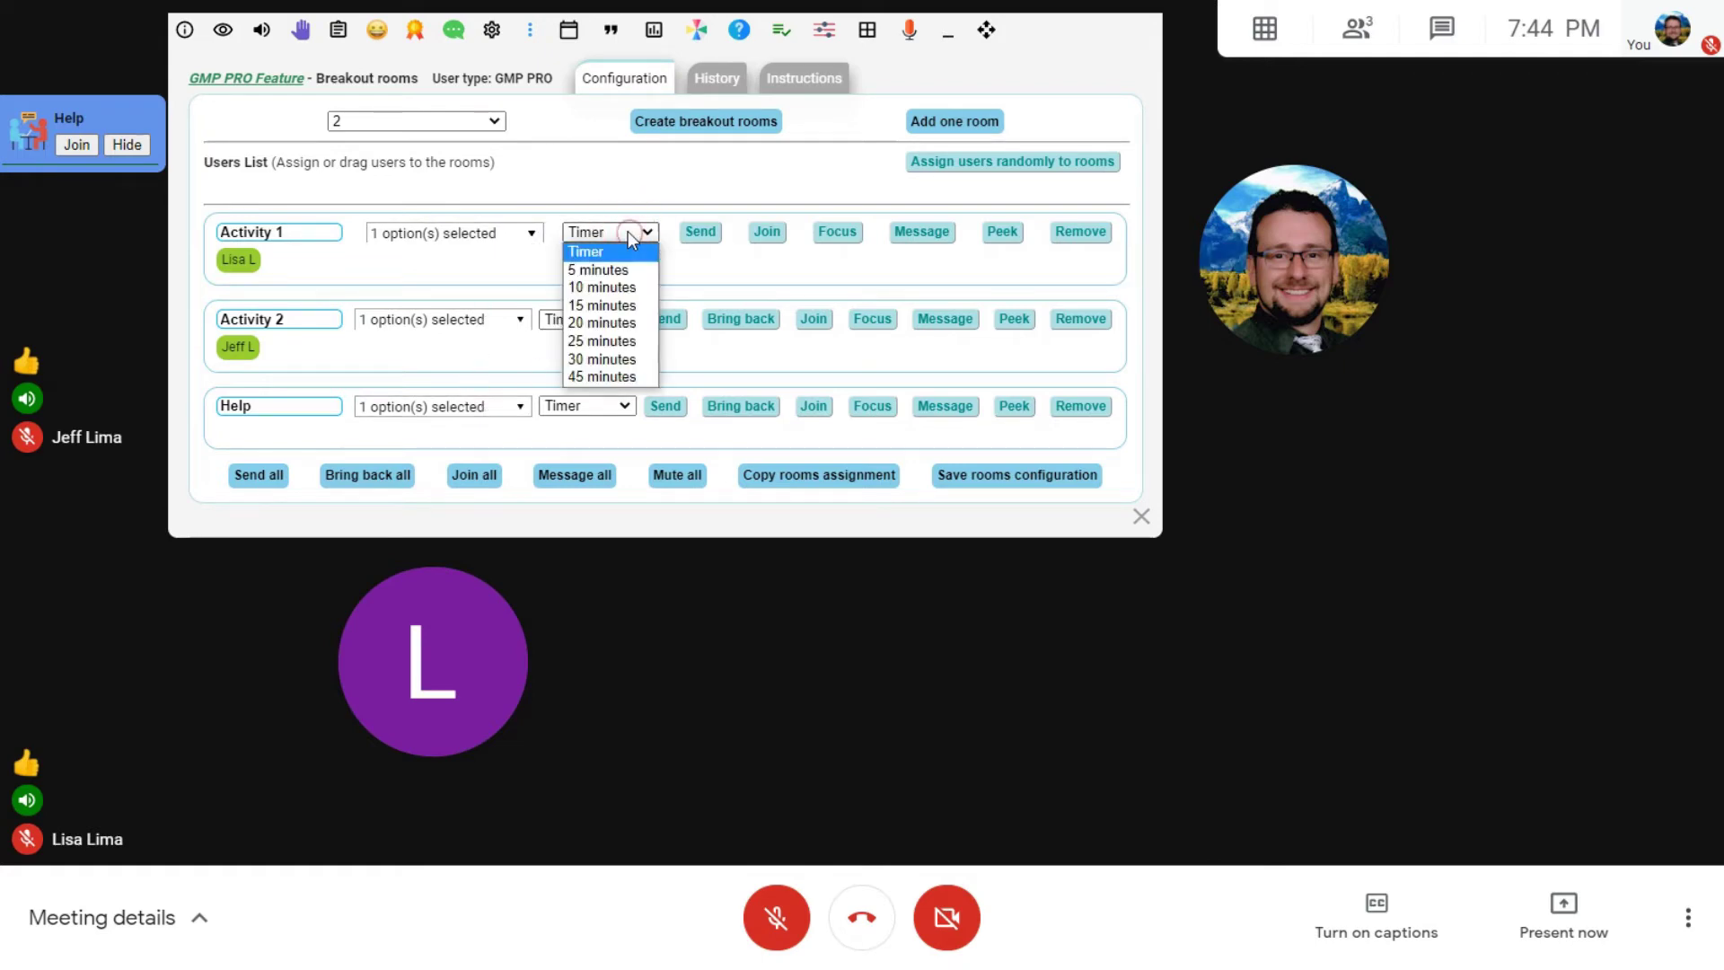
pyautogui.click(592, 263)
pyautogui.click(583, 320)
pyautogui.click(575, 356)
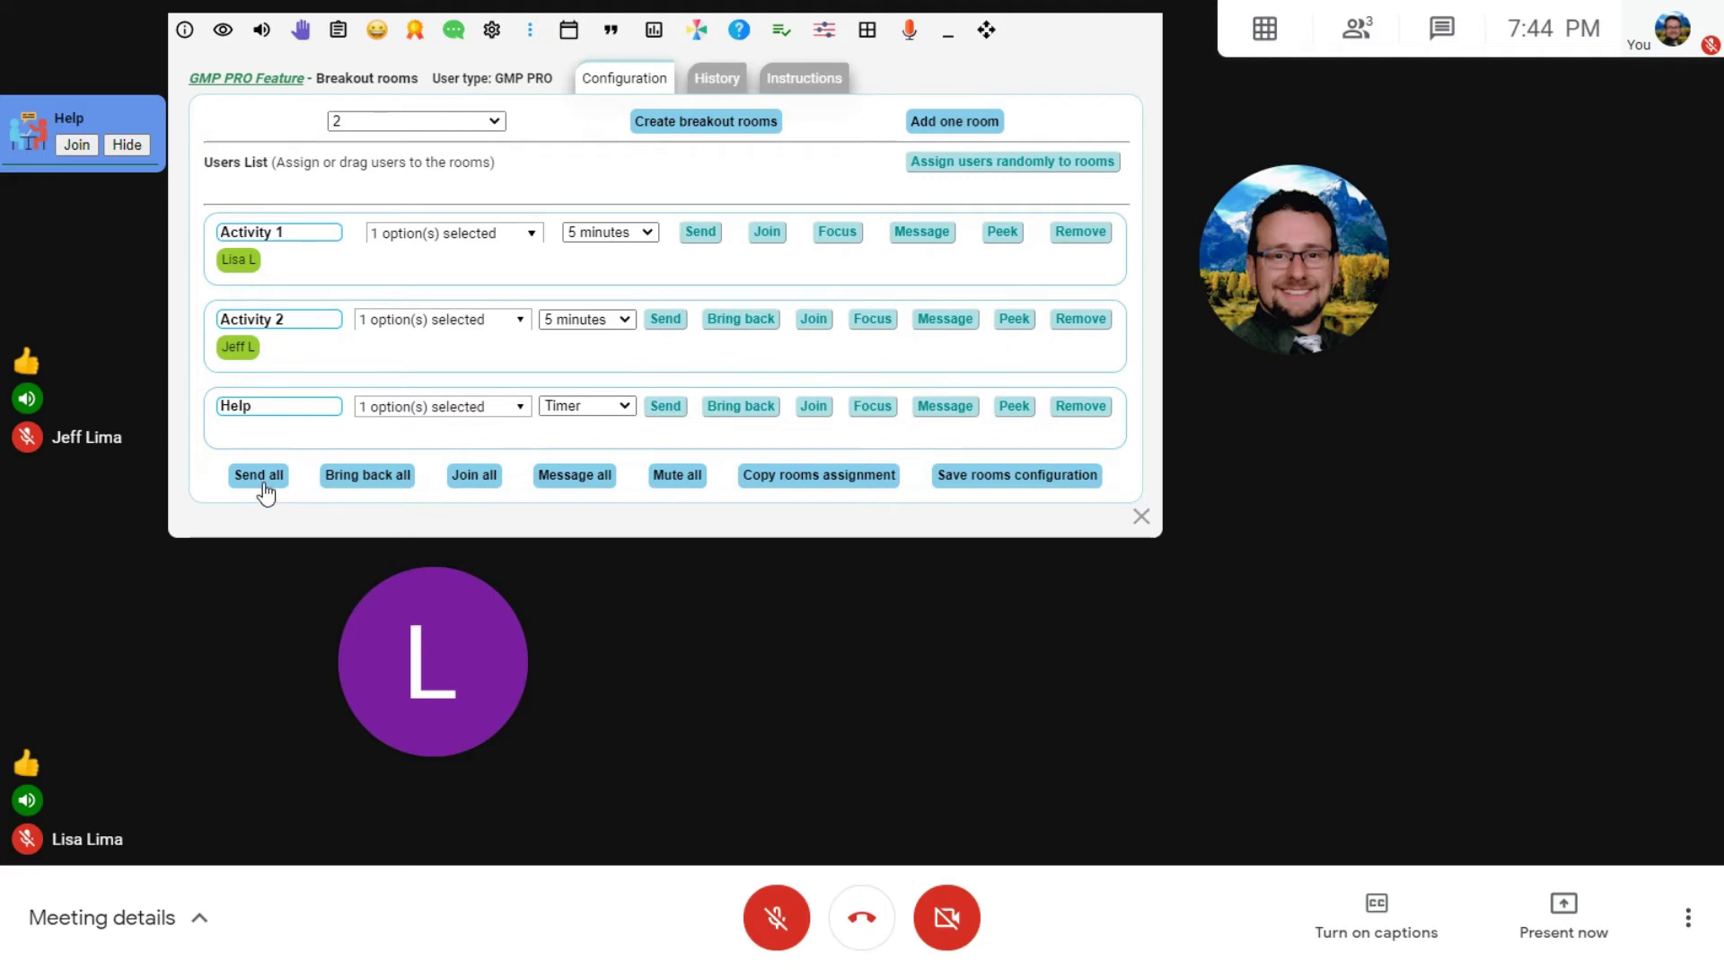
# Send all assigned users to their breakout rooms and join the Activity 2 room
pyautogui.click(264, 488)
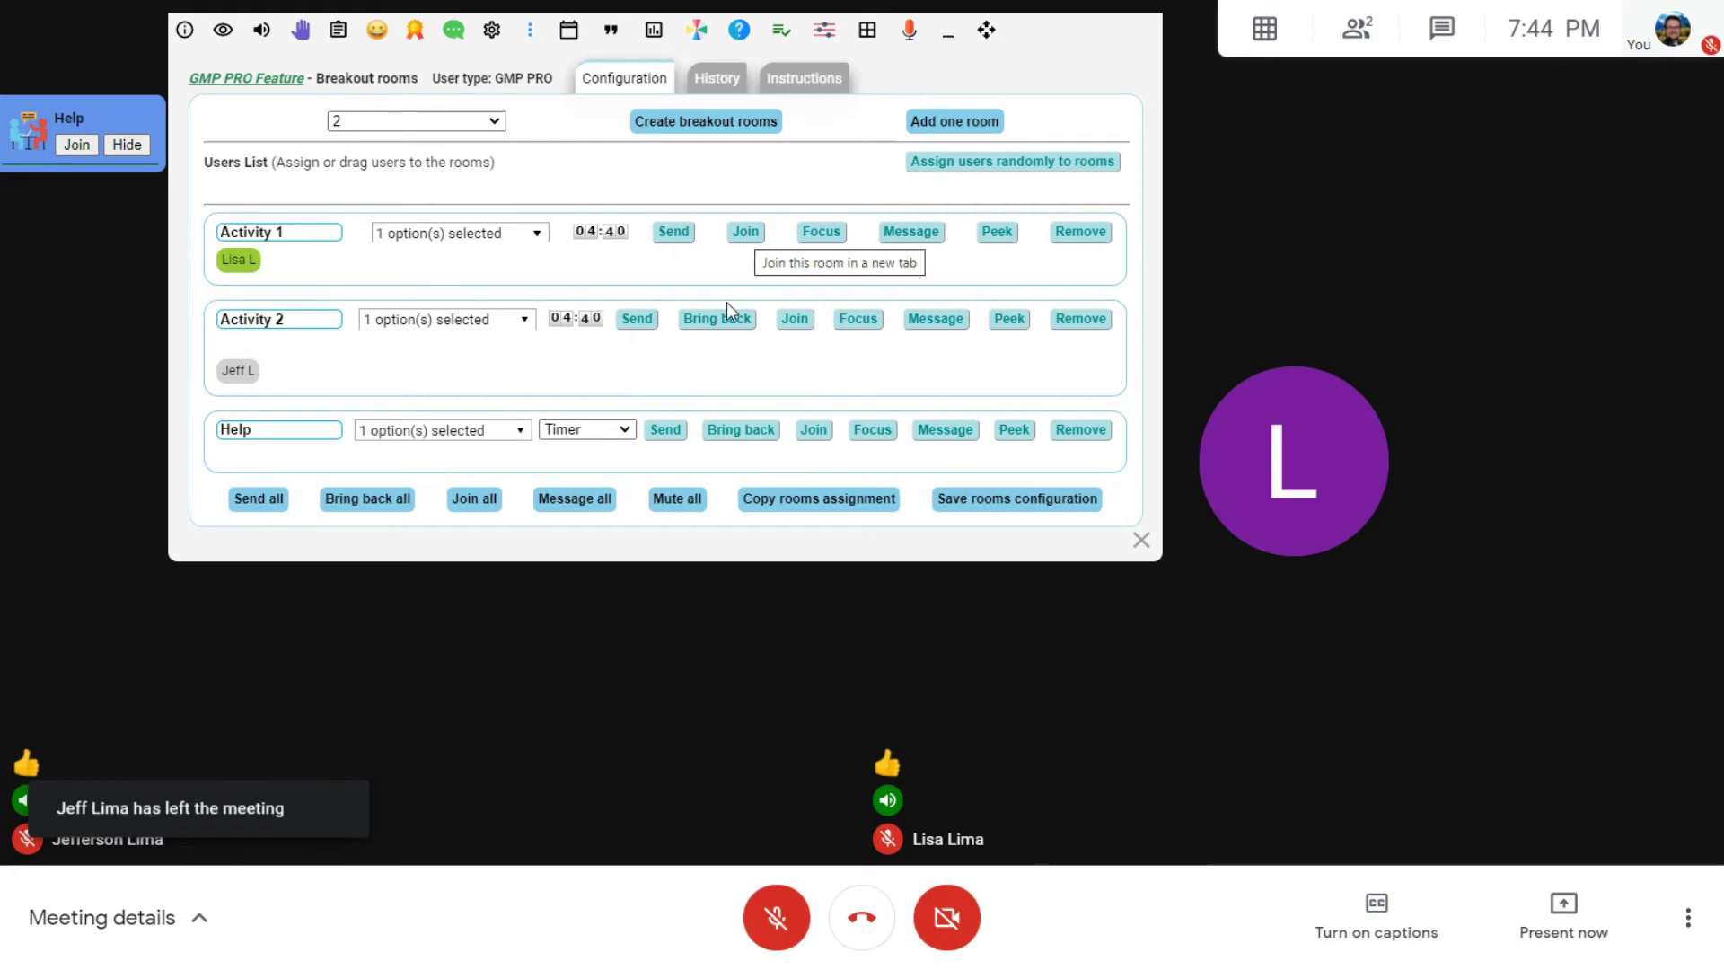
pyautogui.click(796, 319)
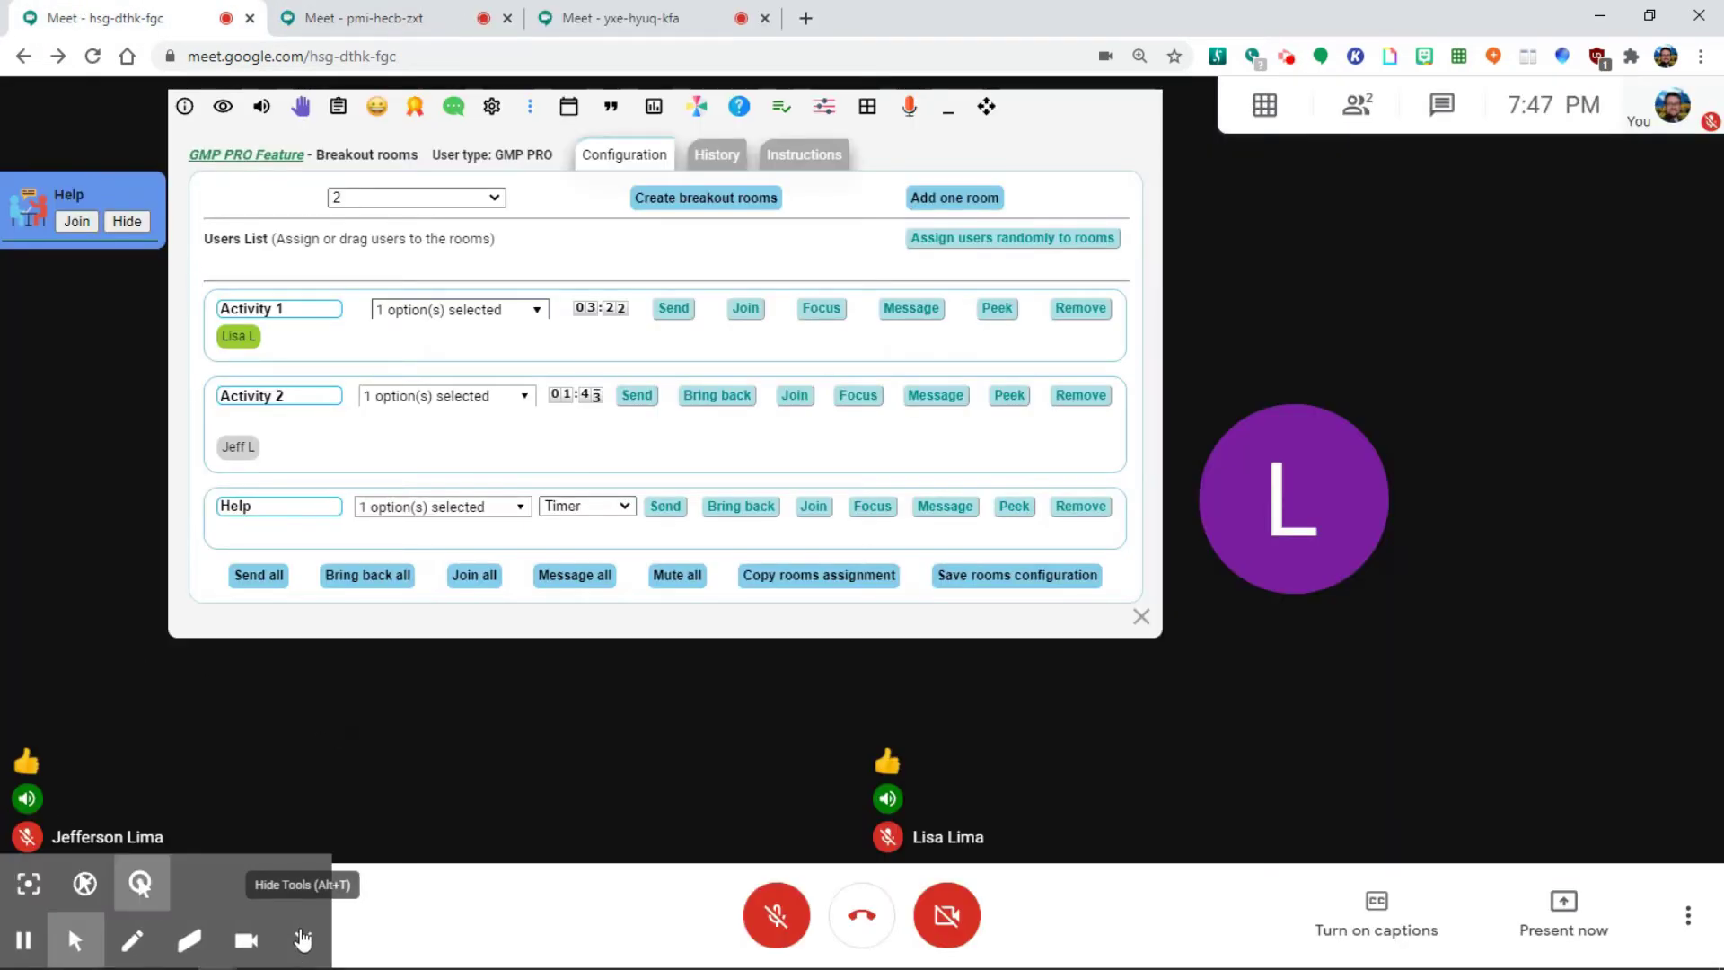
# Peek at which users are currently in the Activity 1 room and close the list
pyautogui.click(303, 938)
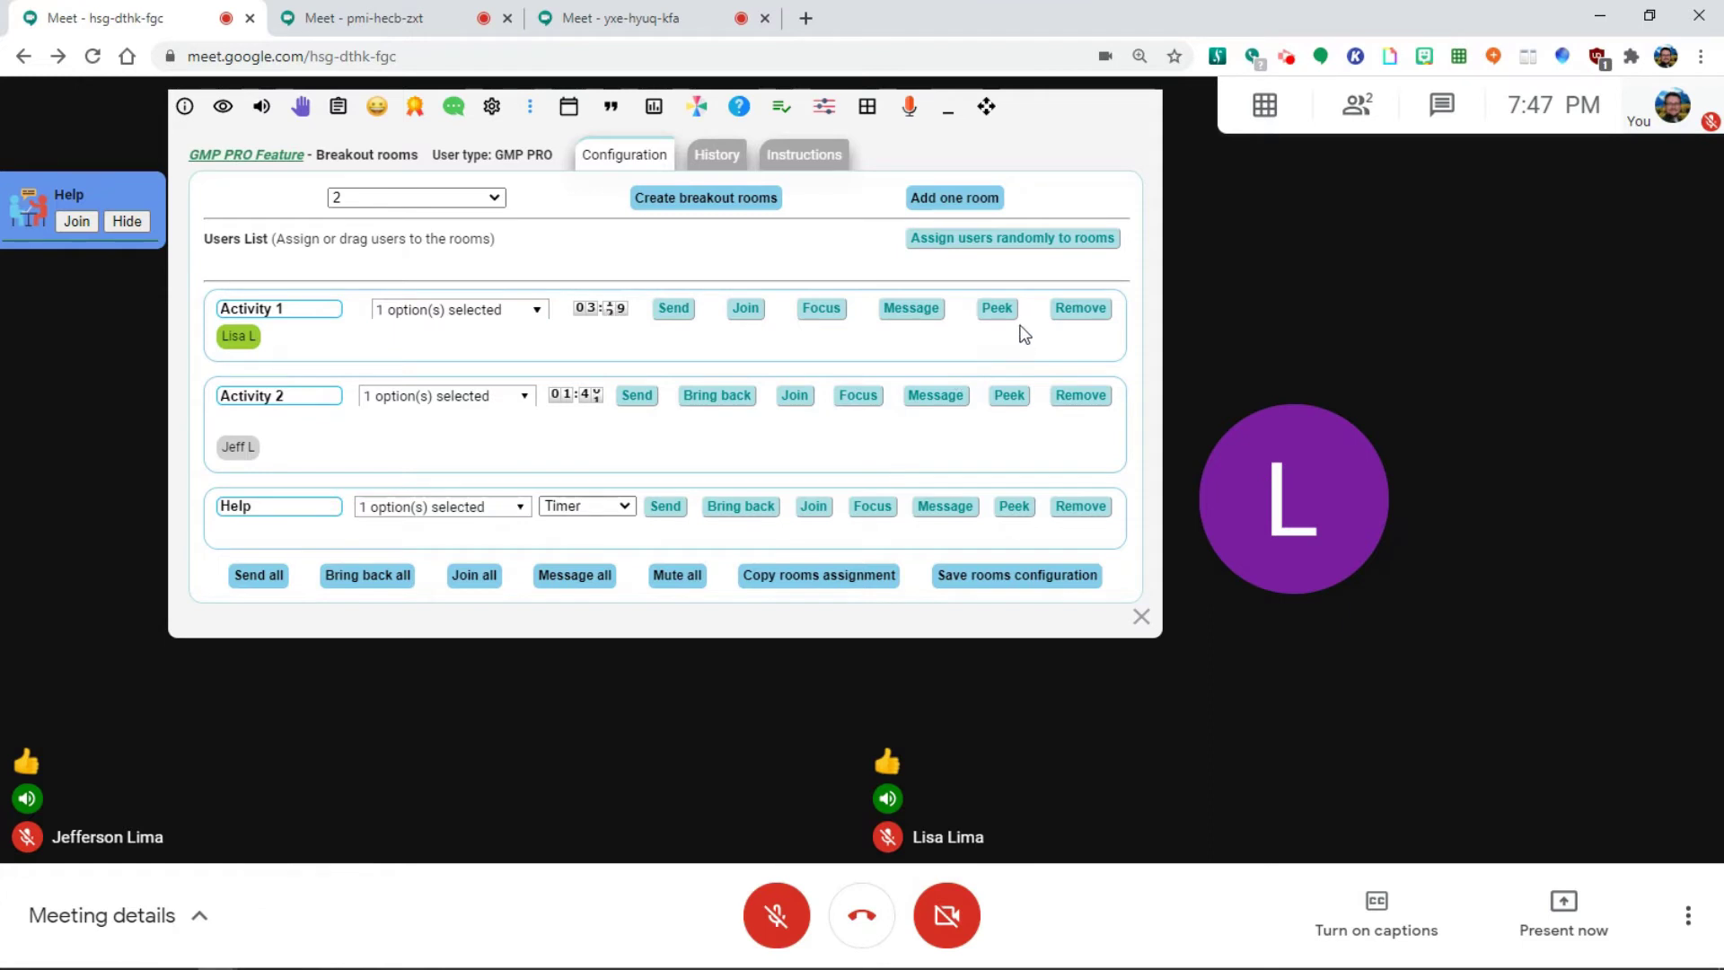
pyautogui.click(993, 309)
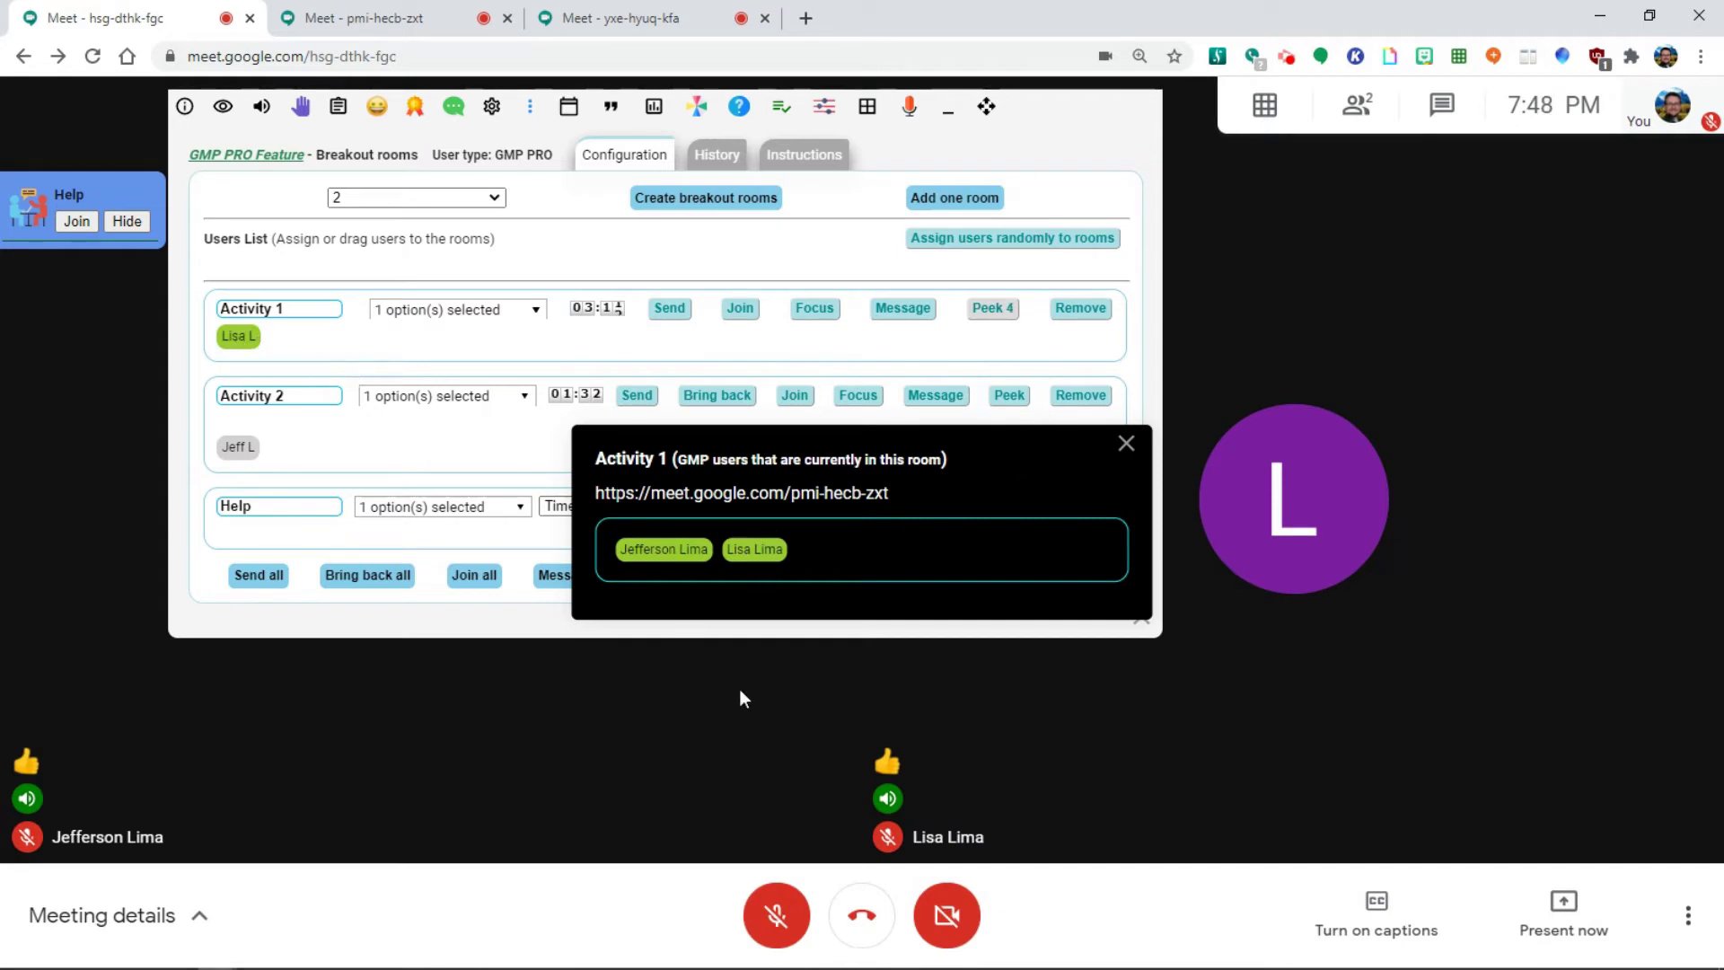
pyautogui.click(1126, 444)
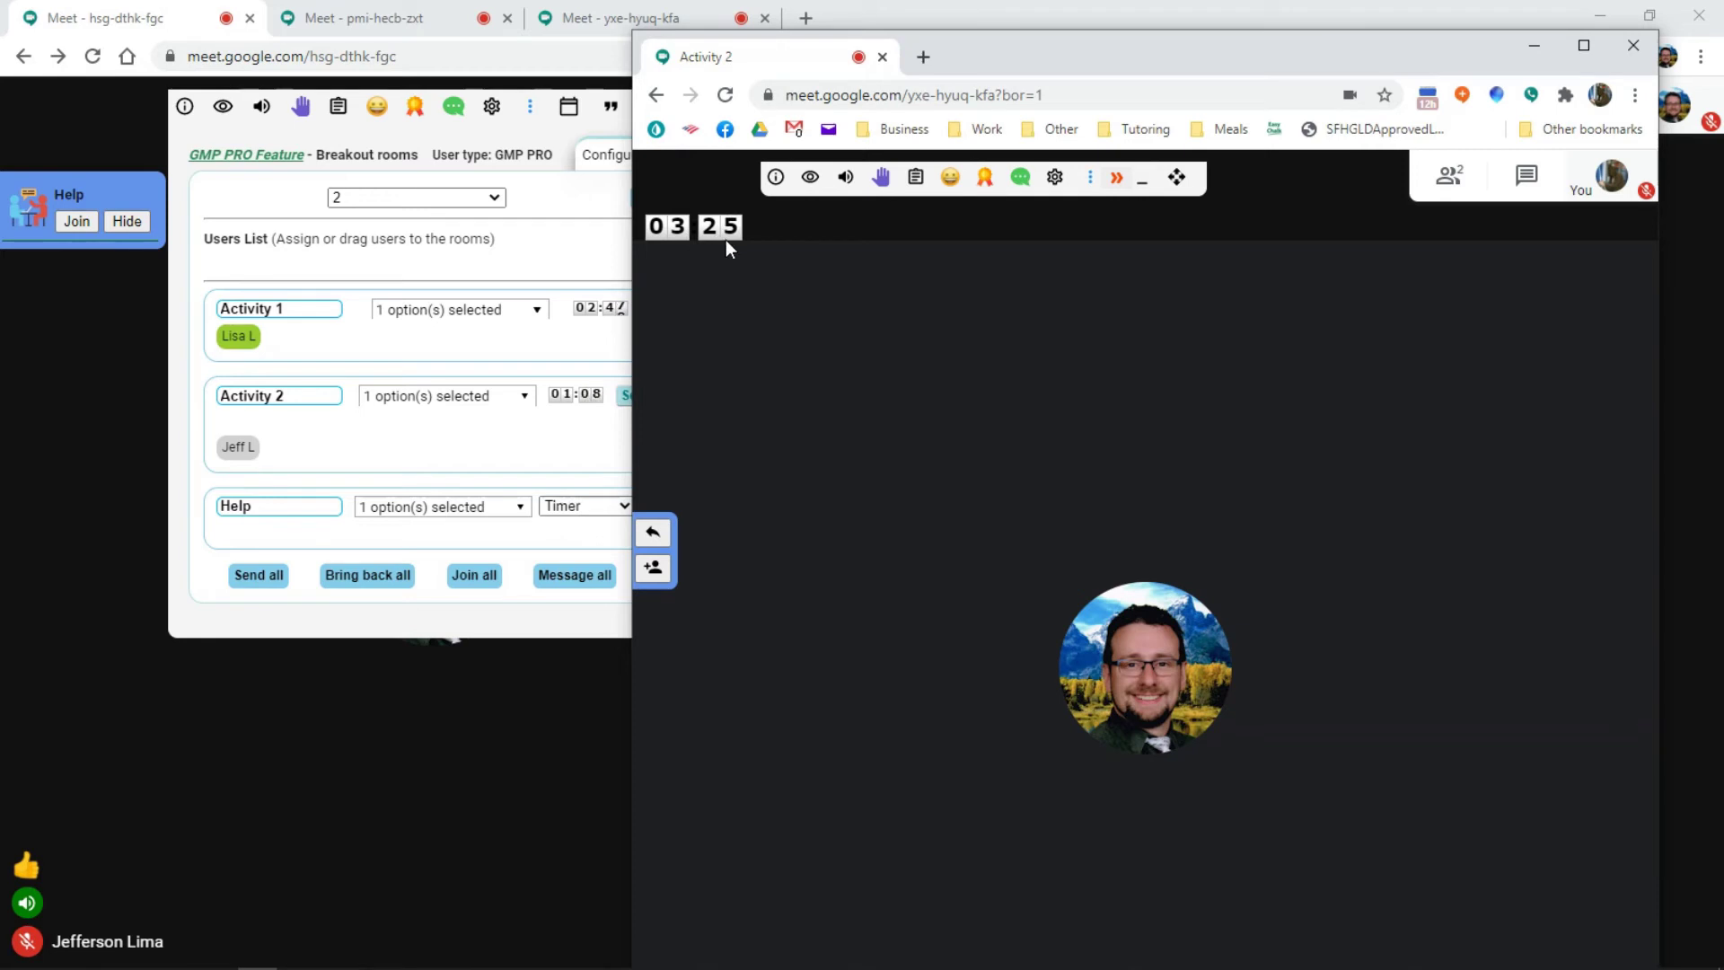
# From the participant's Activity 2 window, request the host to join the room, and return to the host's meeting window
pyautogui.click(659, 581)
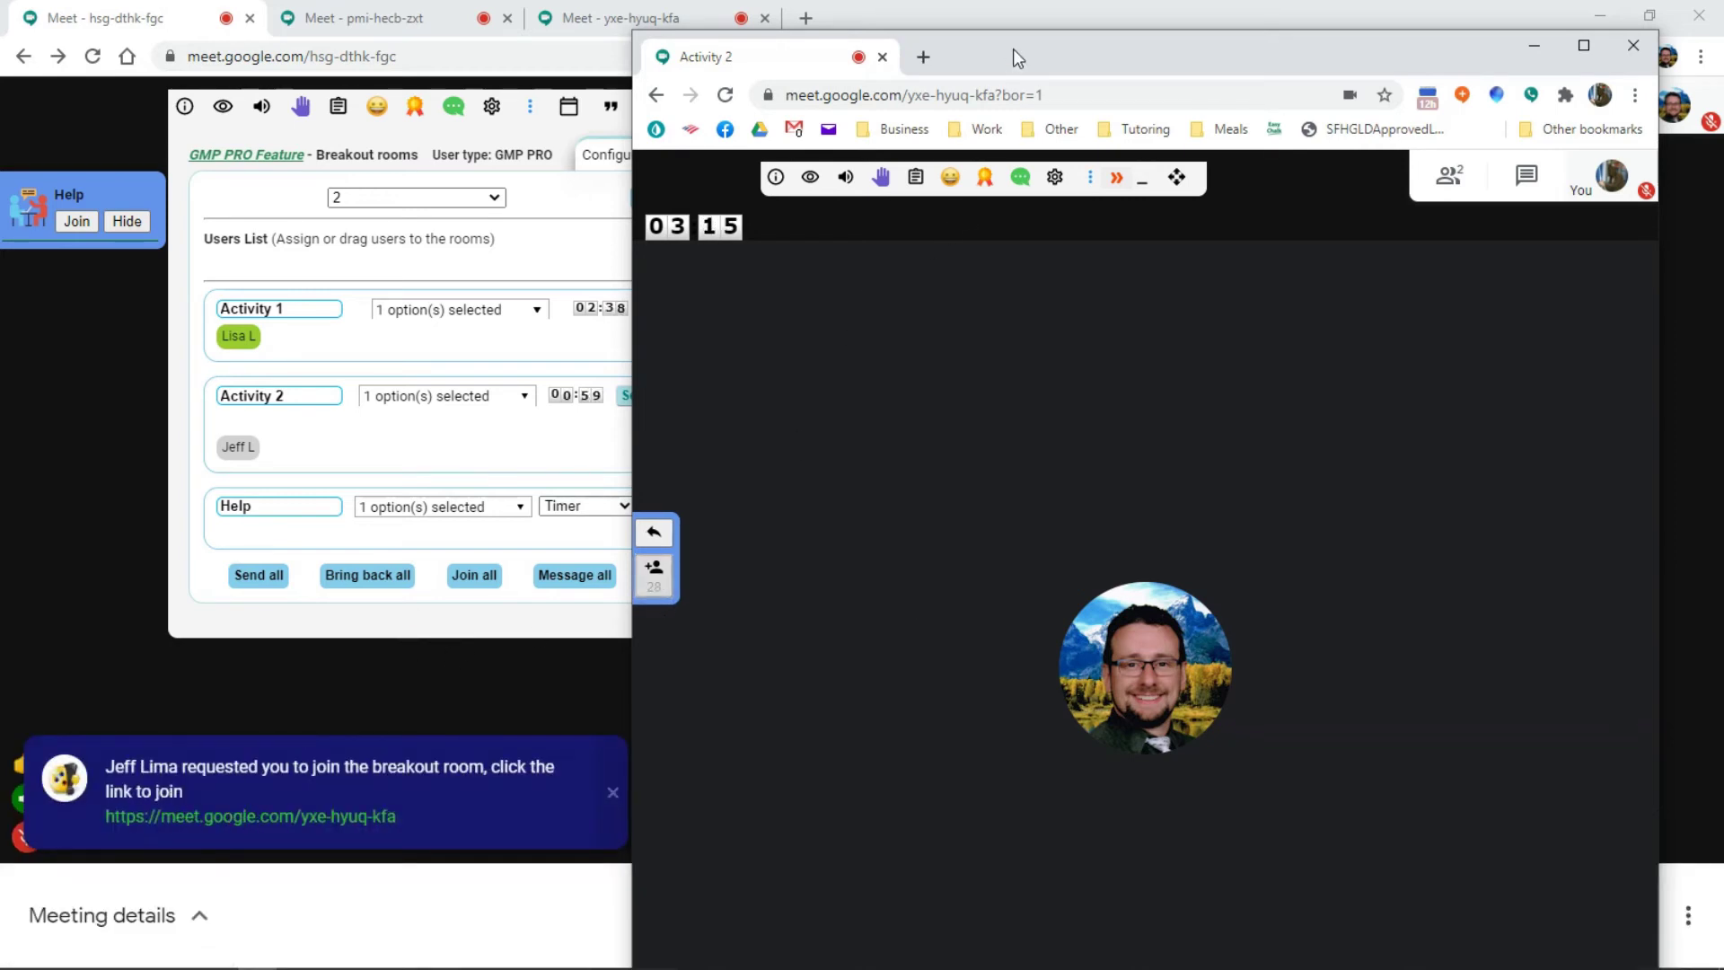
pyautogui.hotkey('alt', 'Tab')
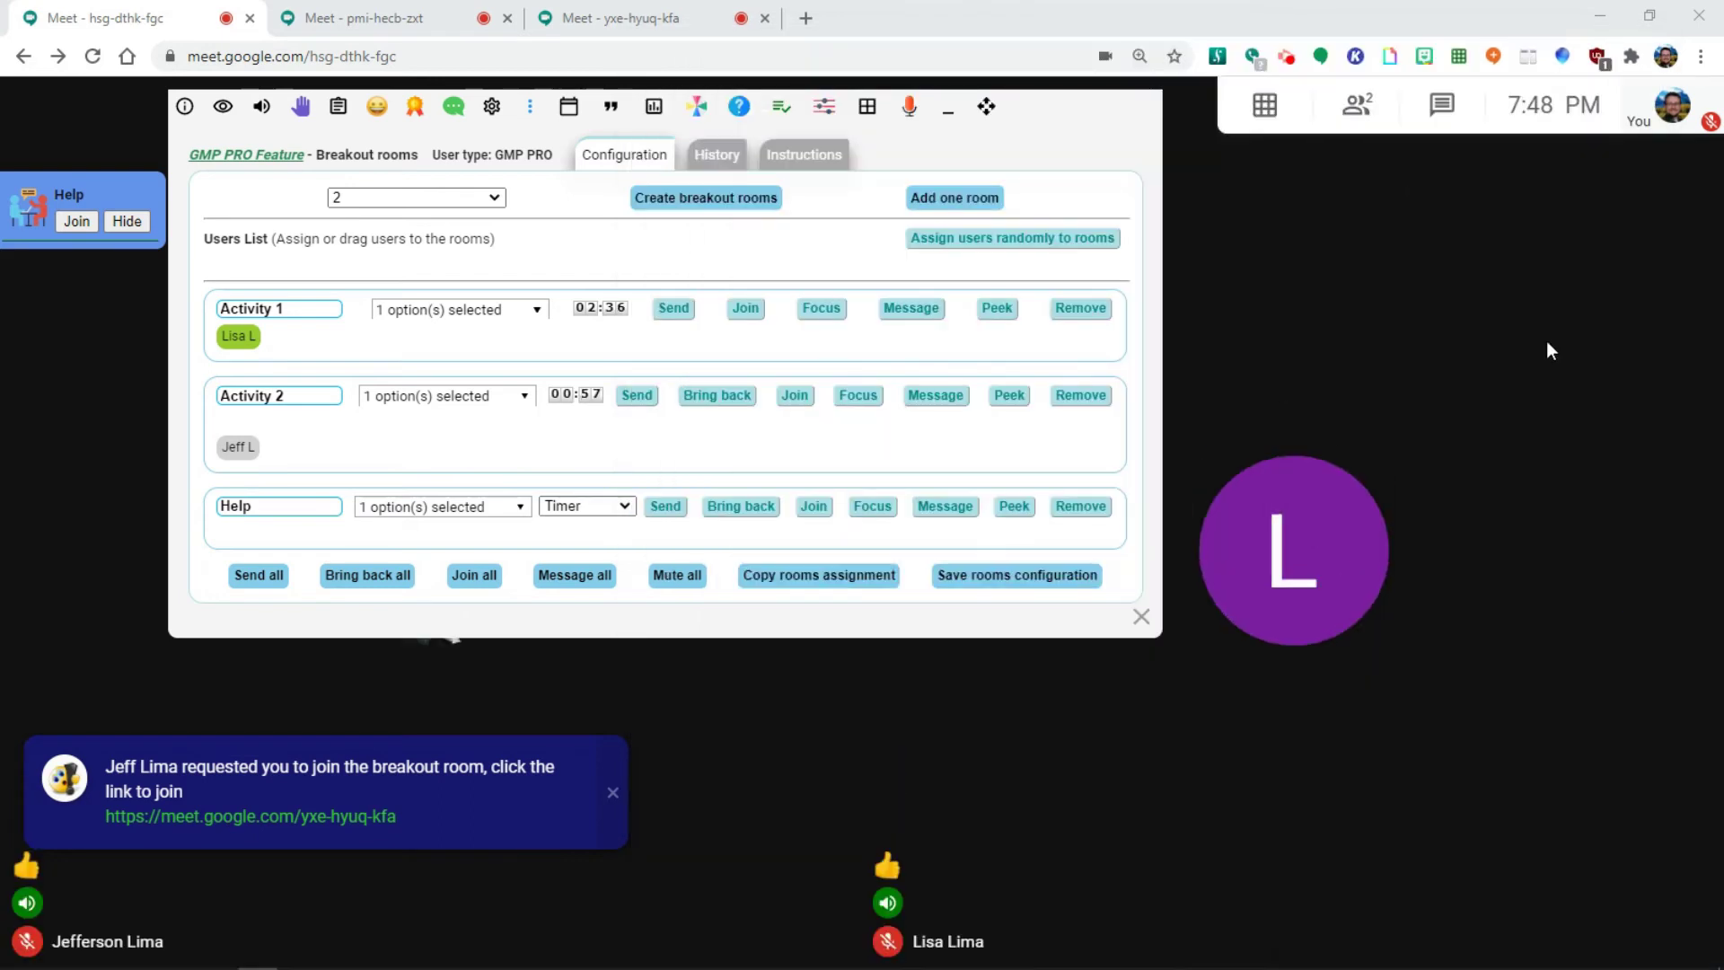
# Bring the Activity 1 room into focus and return to the main meeting
pyautogui.click(814, 311)
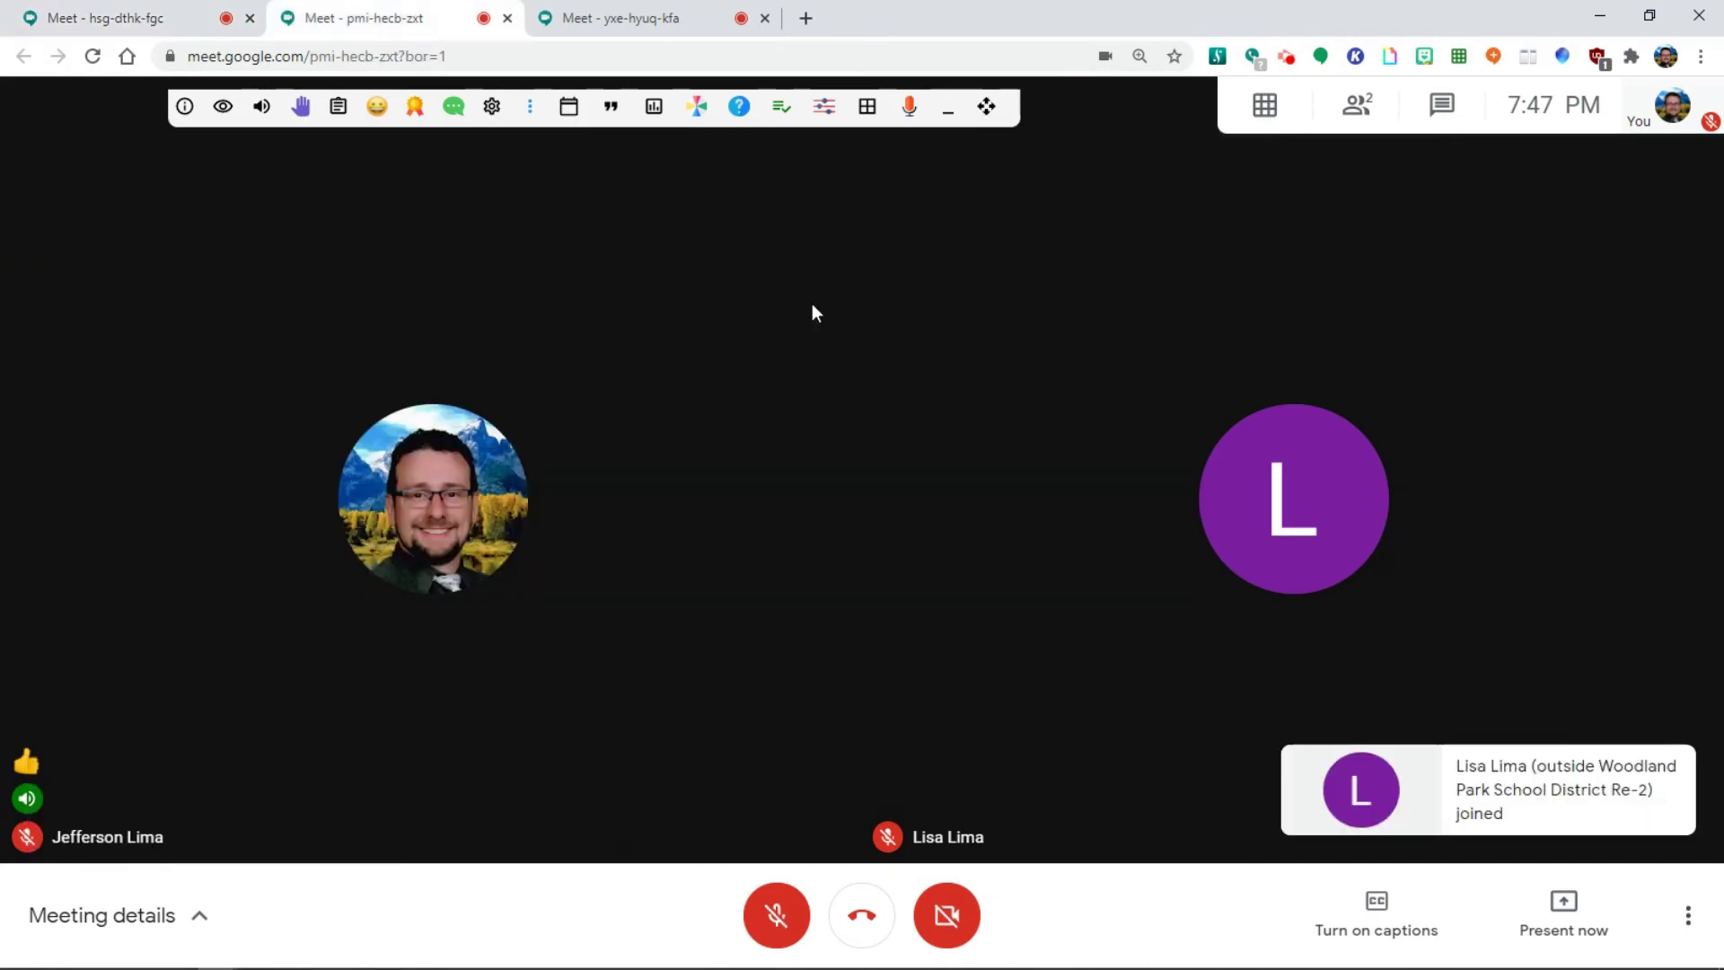
pyautogui.click(84, 7)
# Mute all breakout rooms and dismiss the participant's join request notification
pyautogui.click(677, 580)
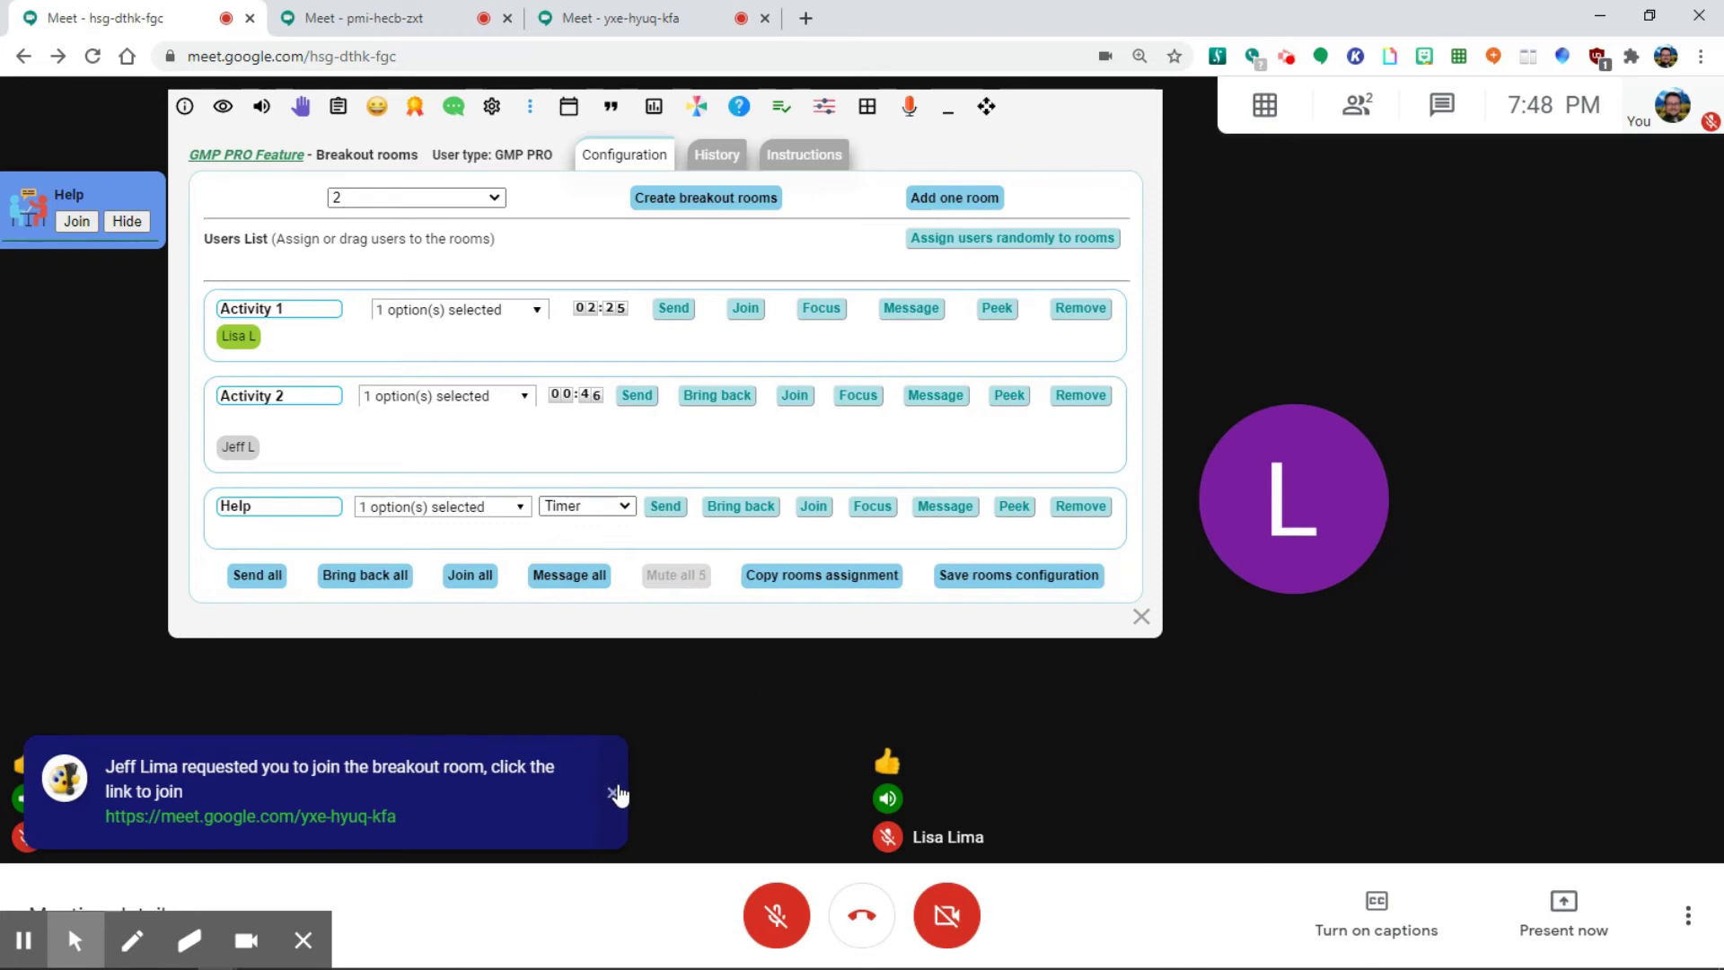
pyautogui.click(615, 793)
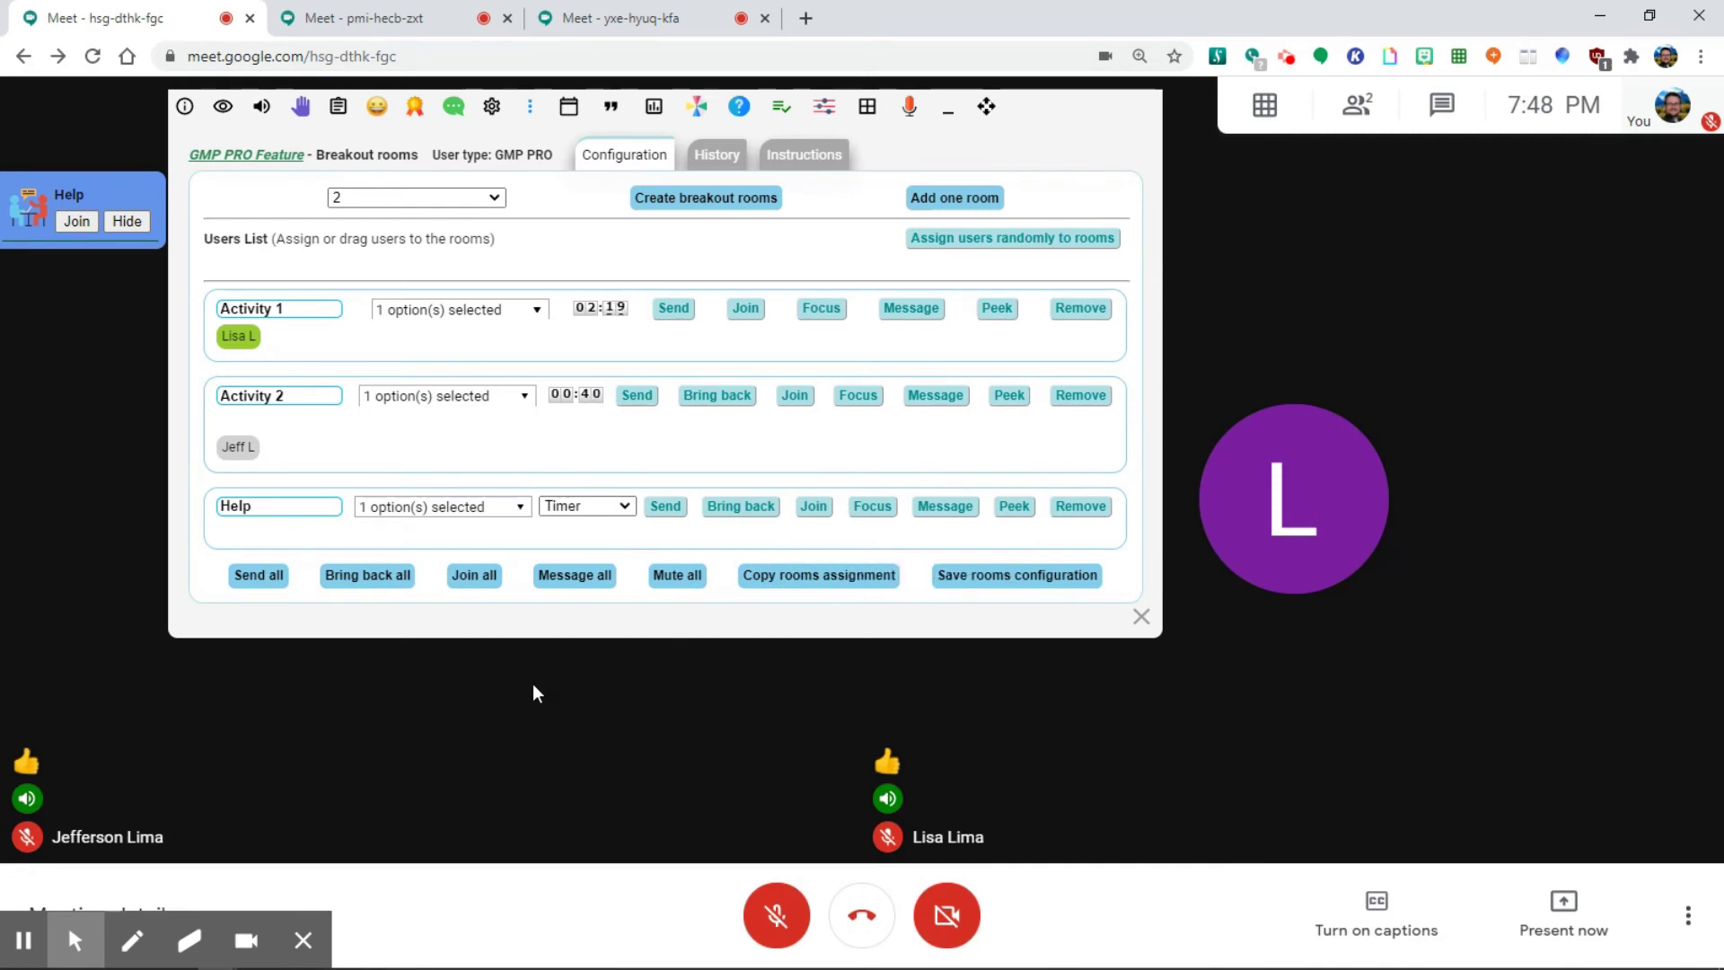
pyautogui.click(302, 940)
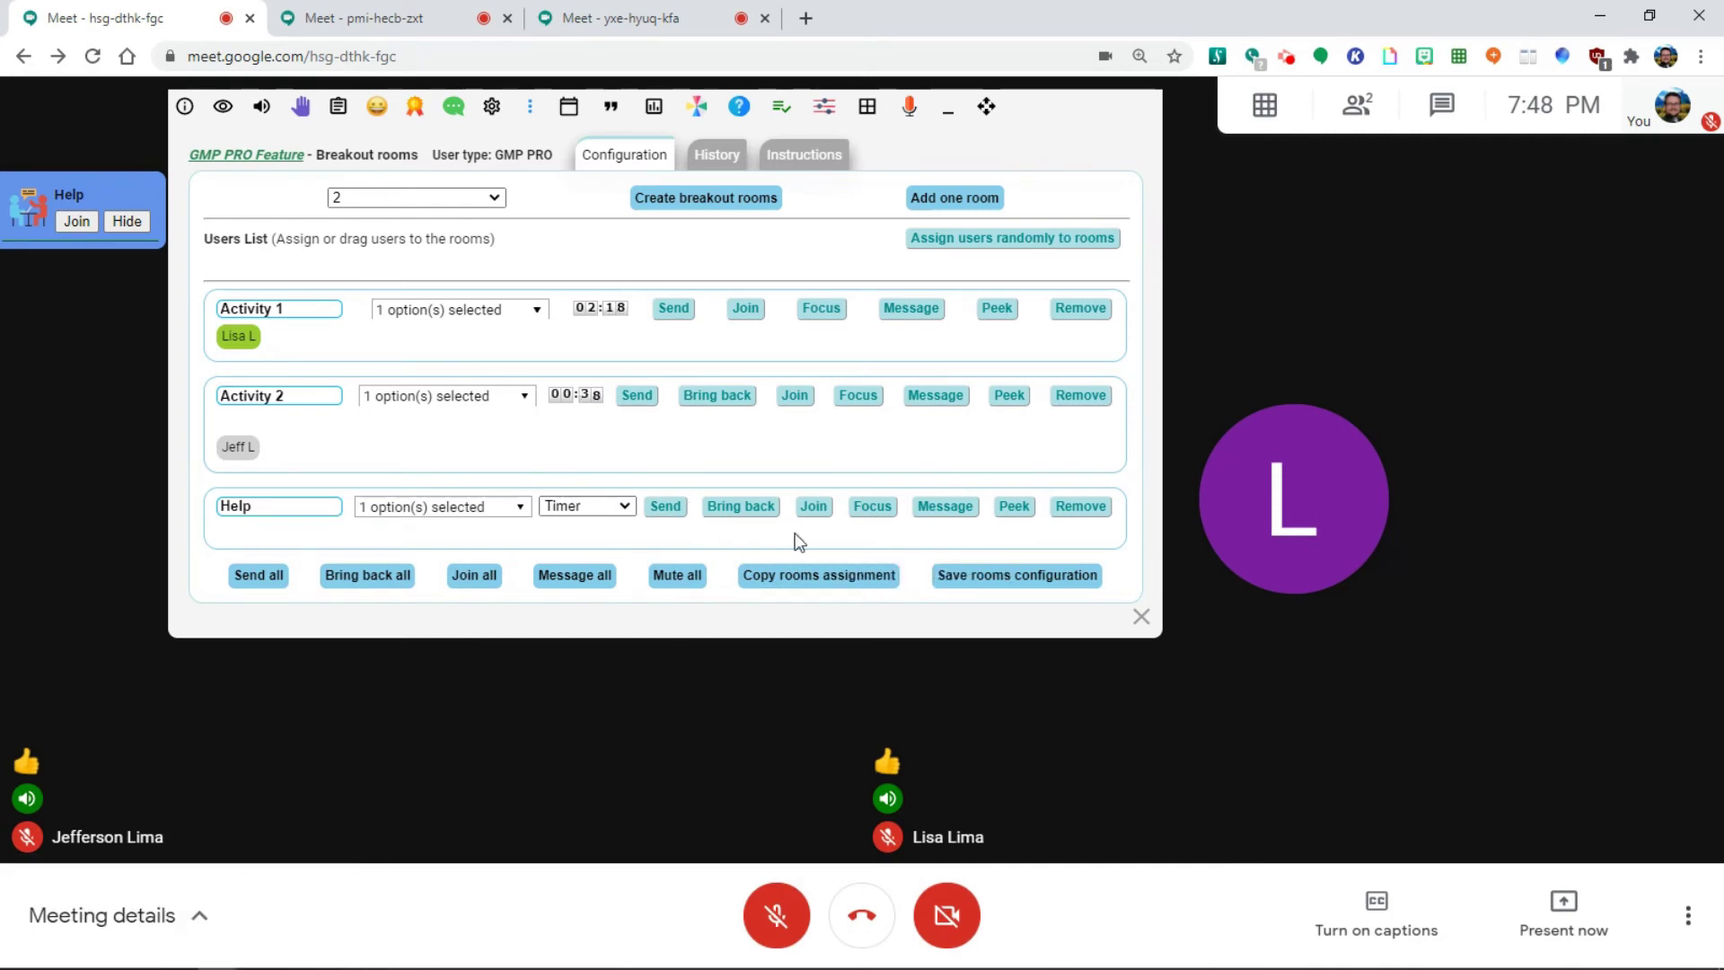
# Switch the focus to the Activity 1 room and go back to the host's main meeting
pyautogui.click(818, 310)
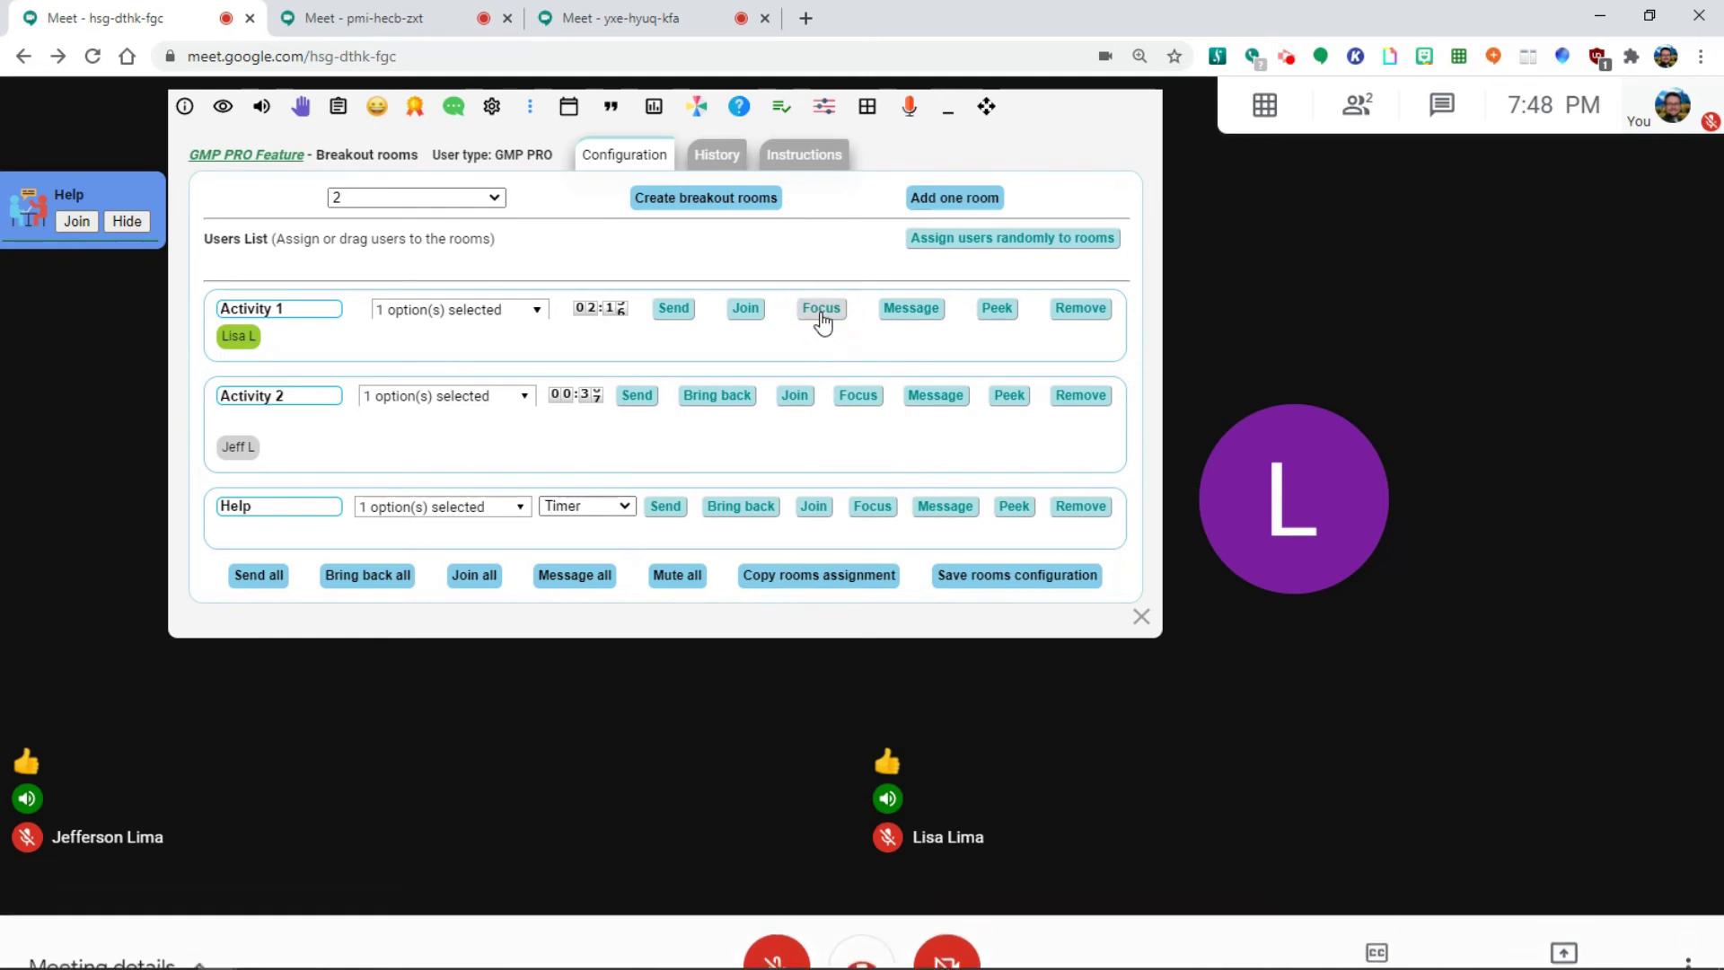
pyautogui.click(157, 13)
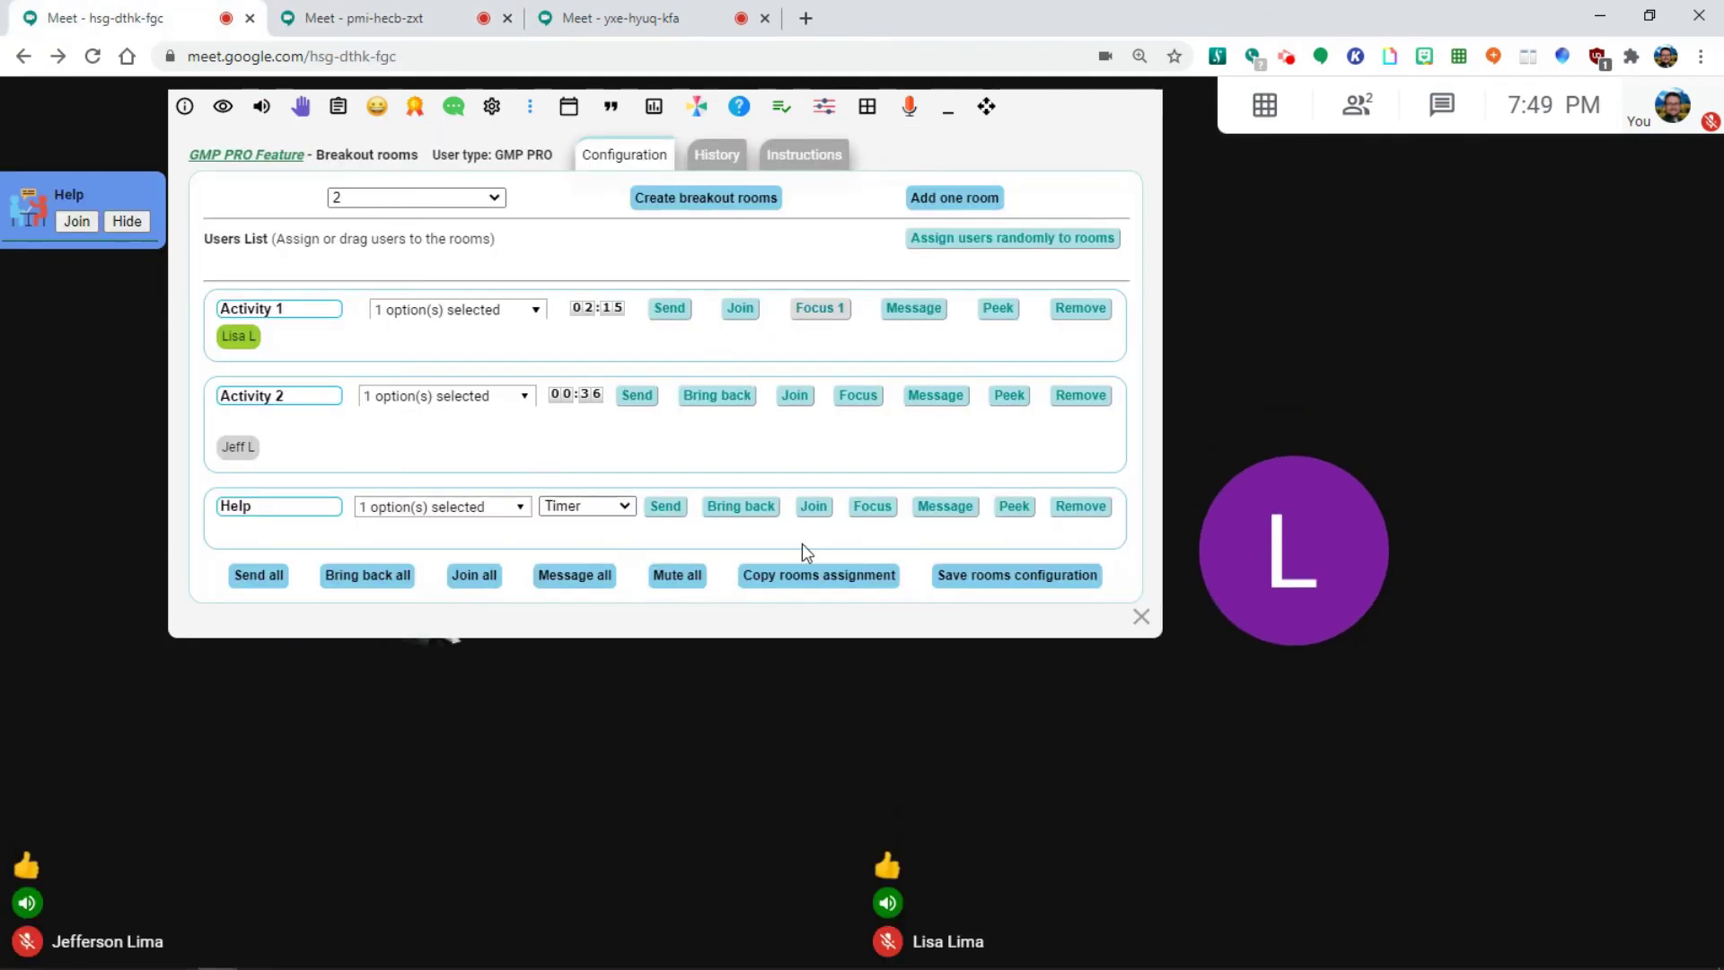
# Send the message "1 minute!" to the Activity 1 room, check it in the participant's window, and return to the host's meeting
pyautogui.click(931, 314)
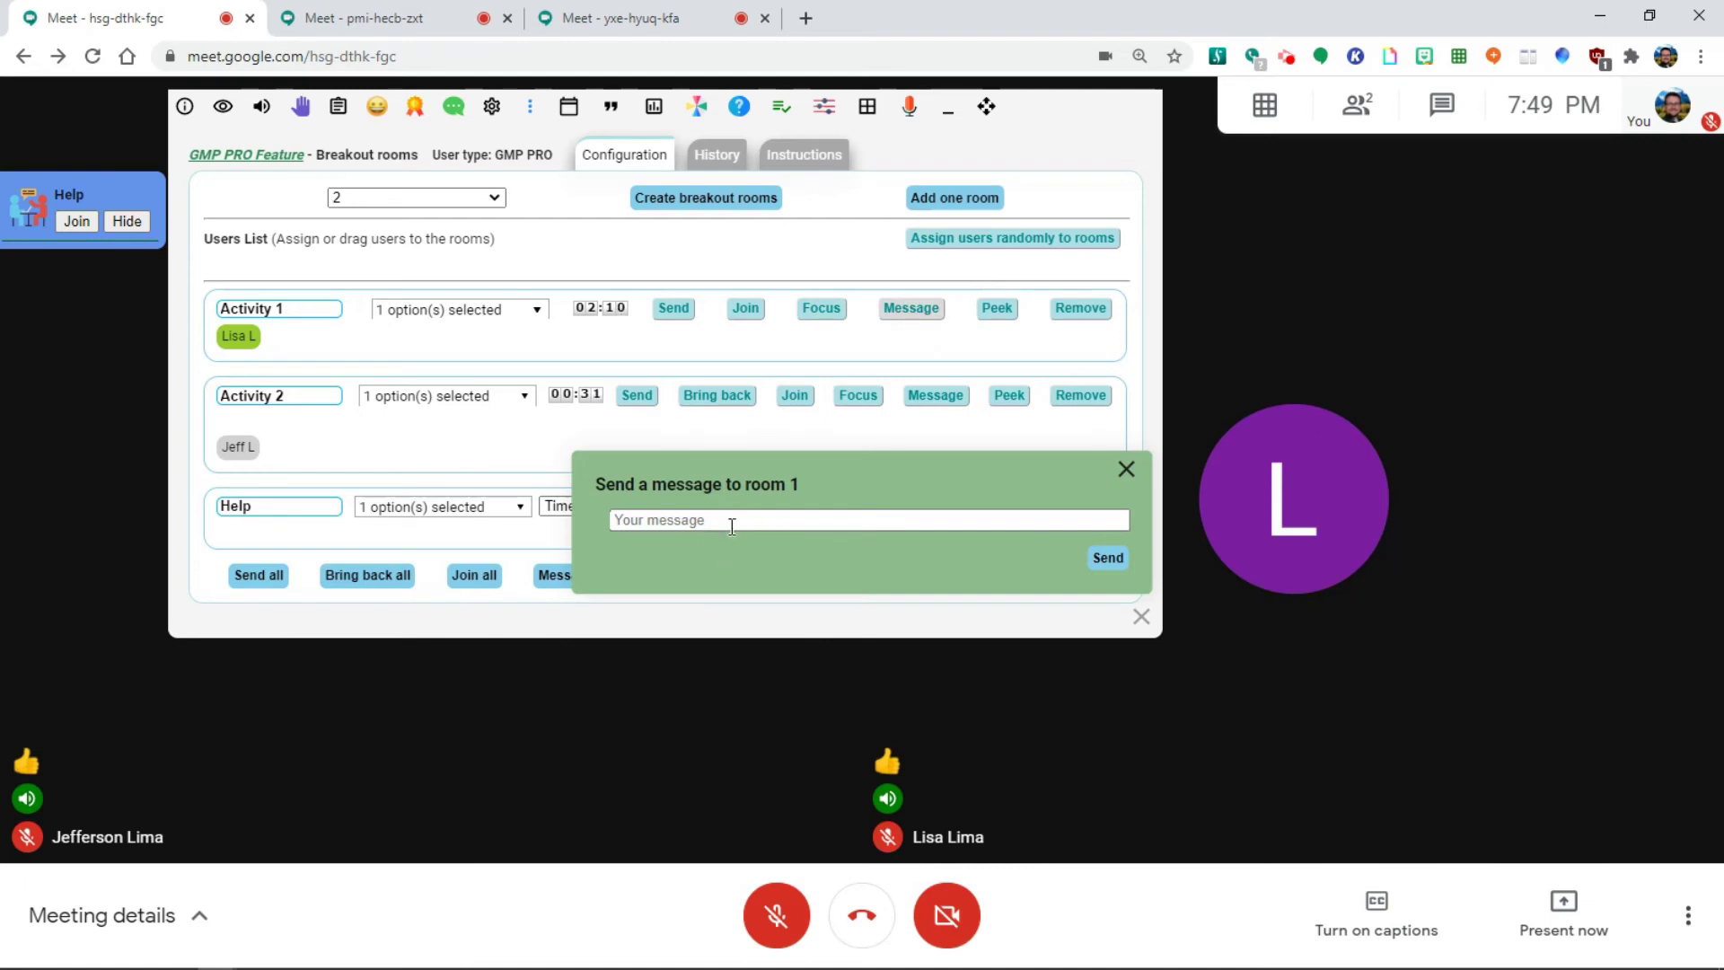
pyautogui.click(683, 526)
pyautogui.click(703, 533)
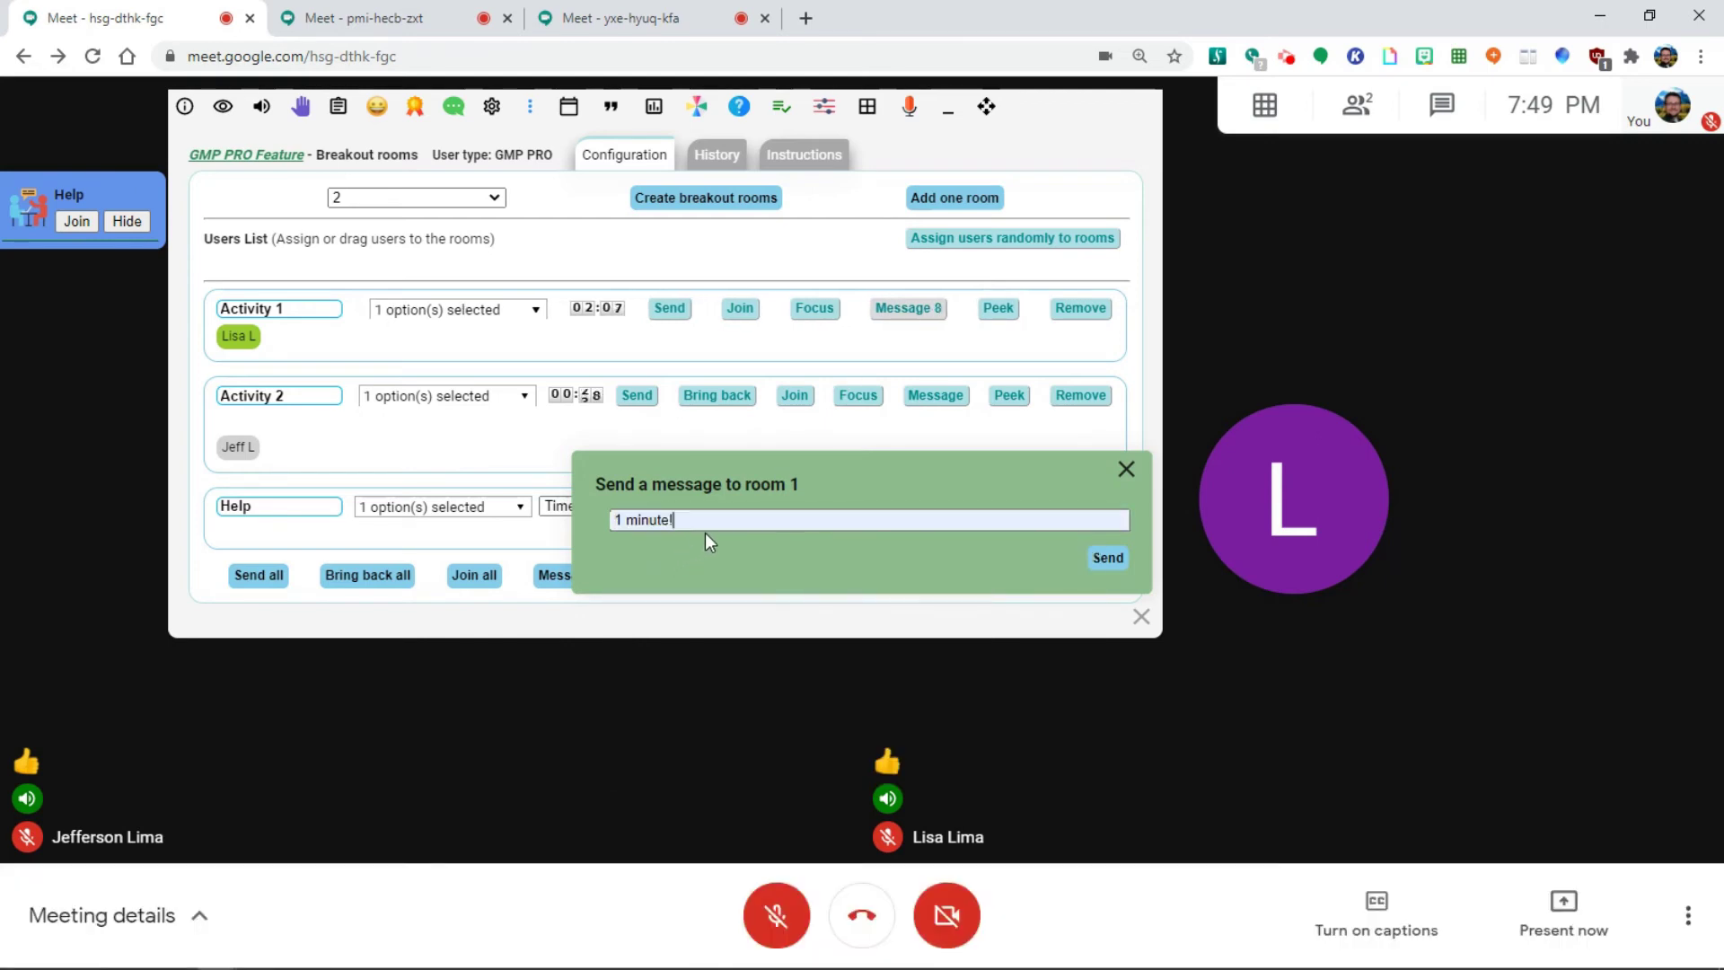
pyautogui.click(1107, 558)
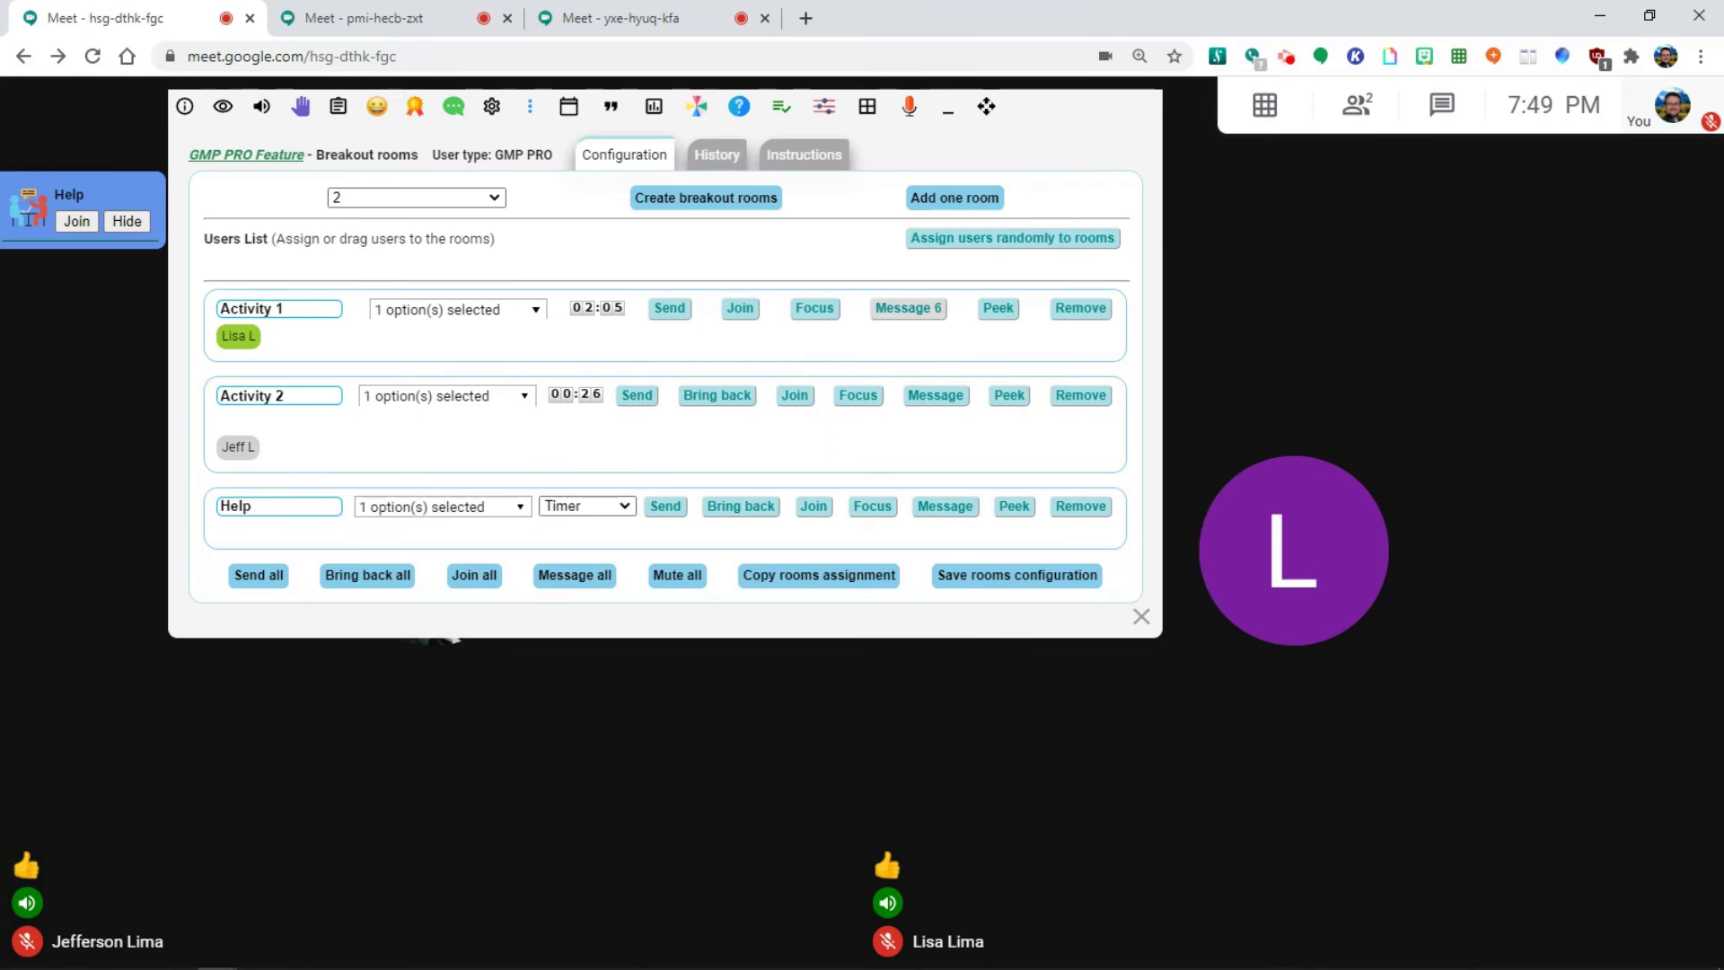
pyautogui.hotkey('alt', 'Tab')
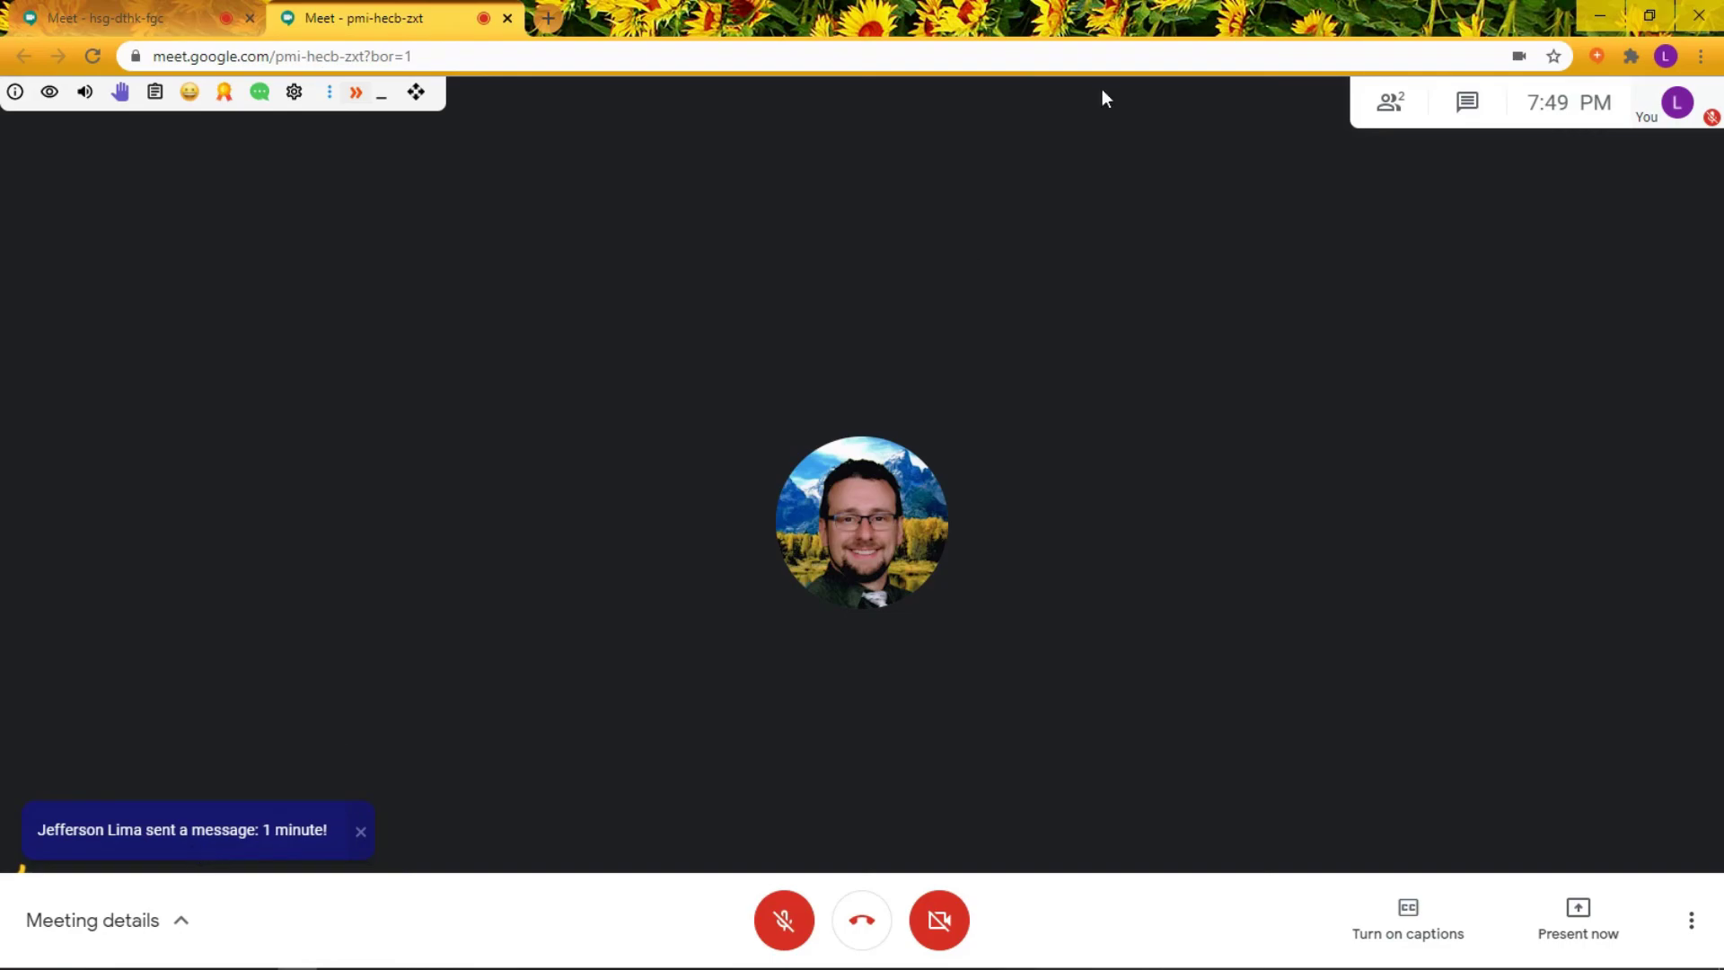
pyautogui.hotkey('alt', 'Tab')
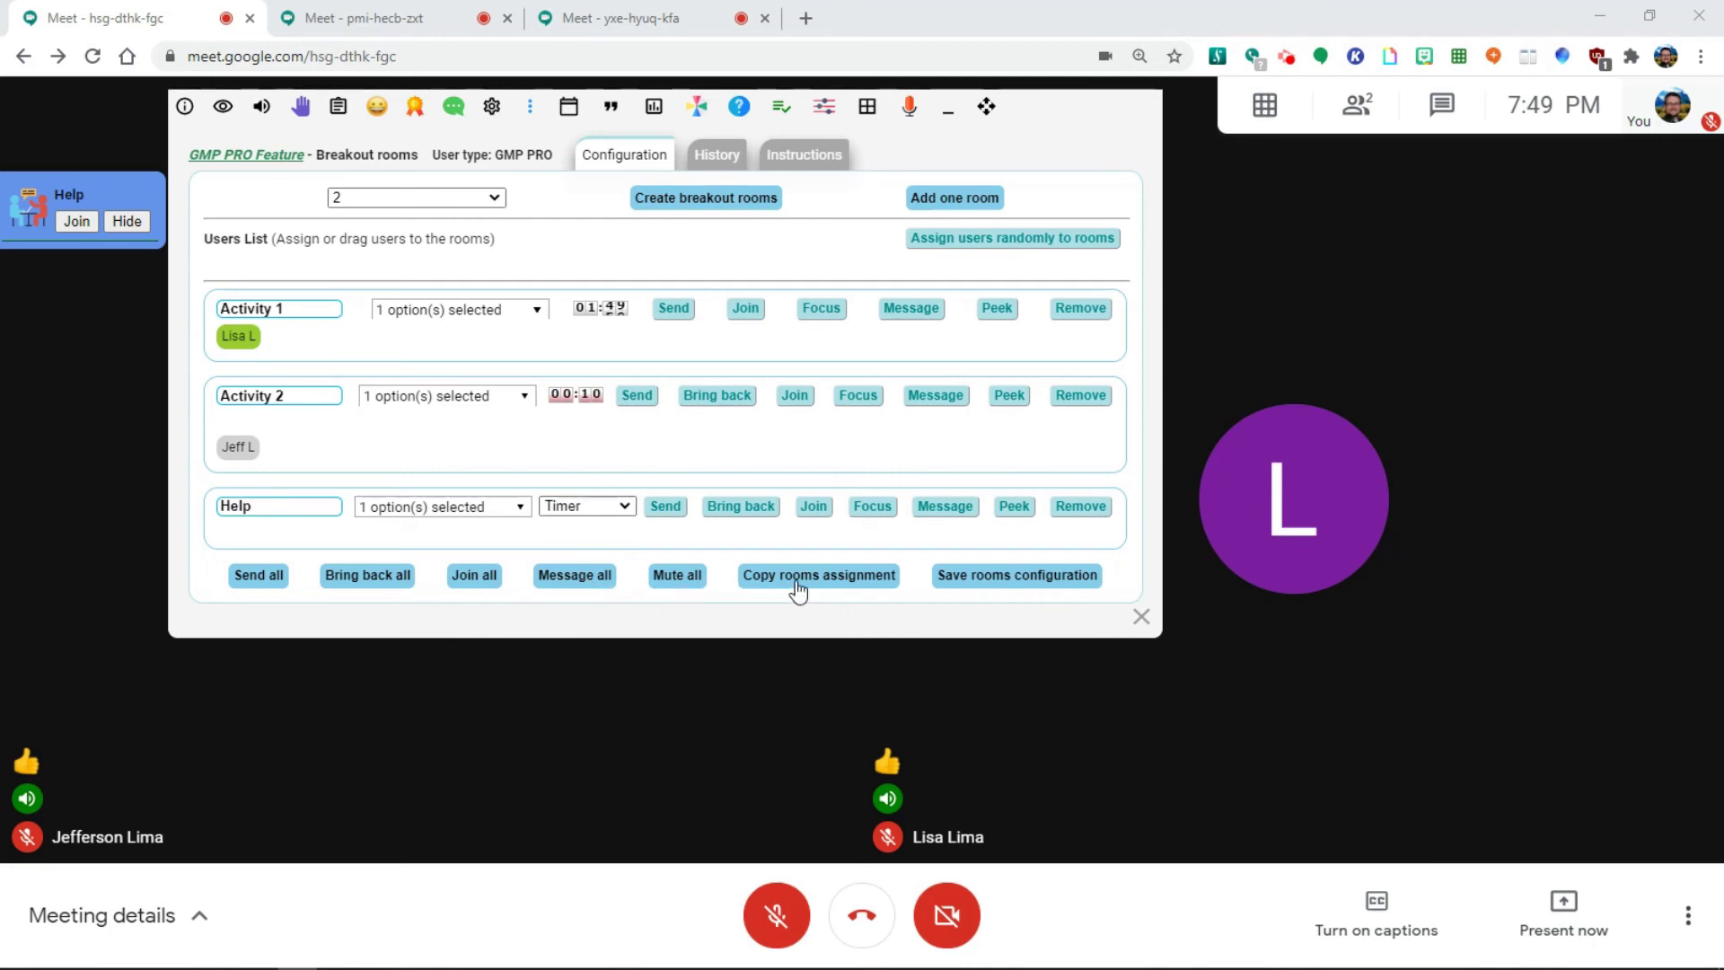
# Open the naming prompt for saving the rooms configuration and close it without saving
pyautogui.click(1014, 578)
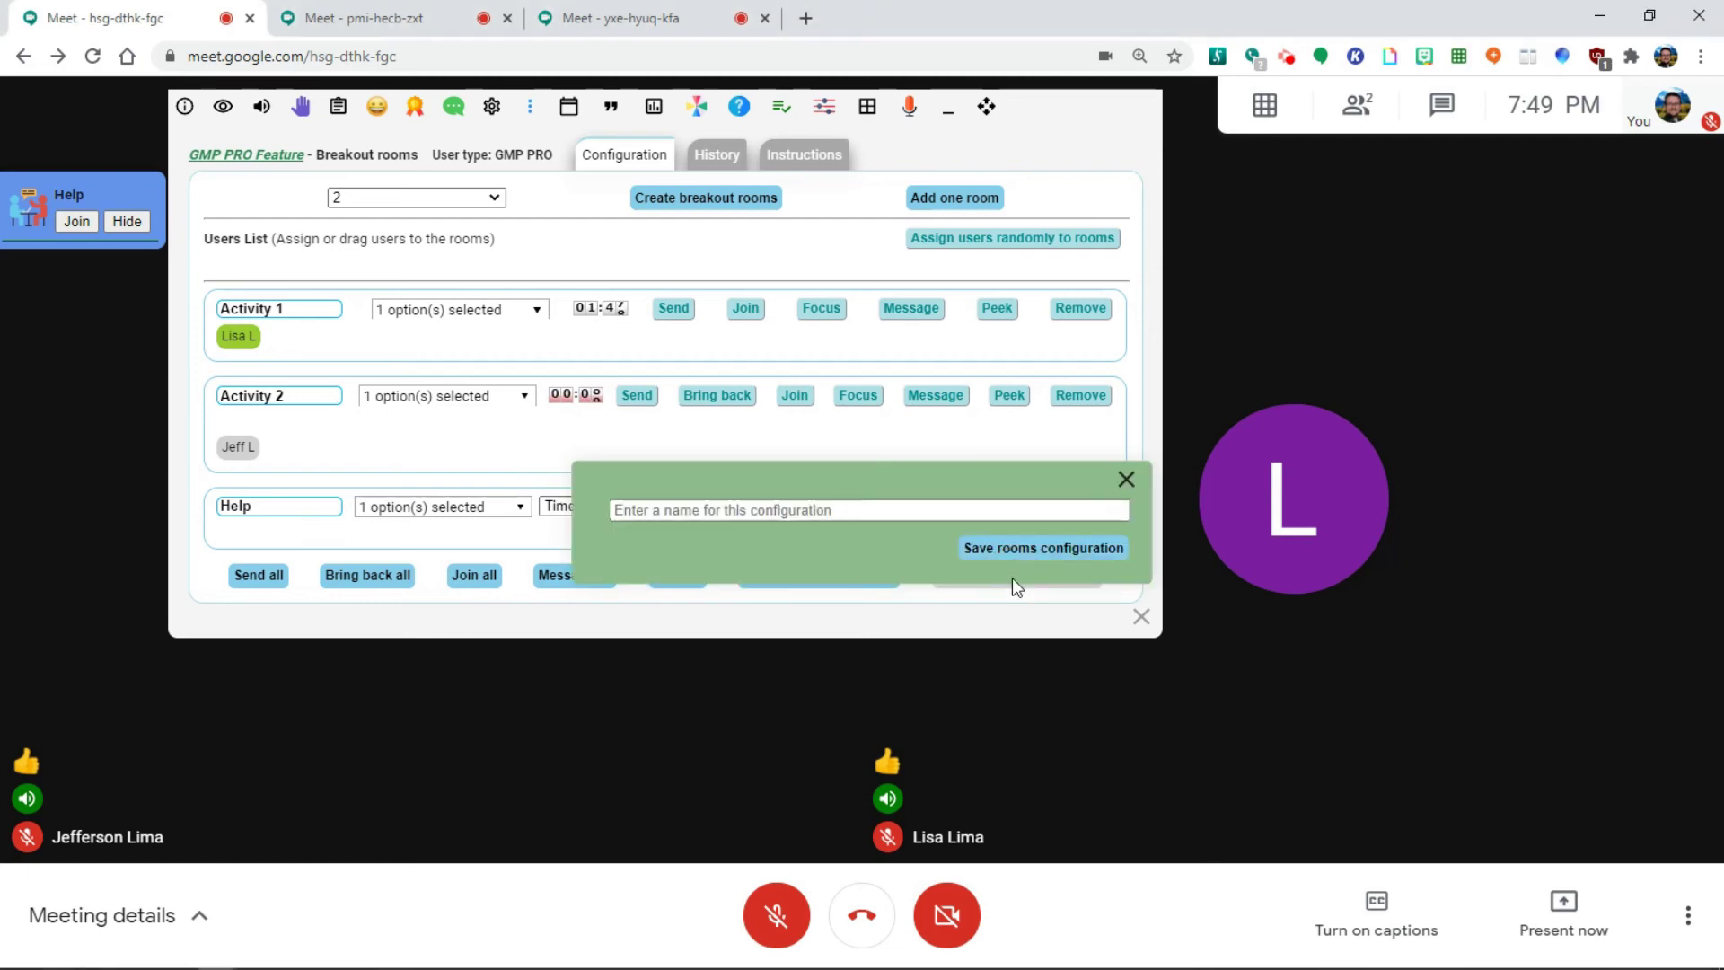
pyautogui.click(1122, 478)
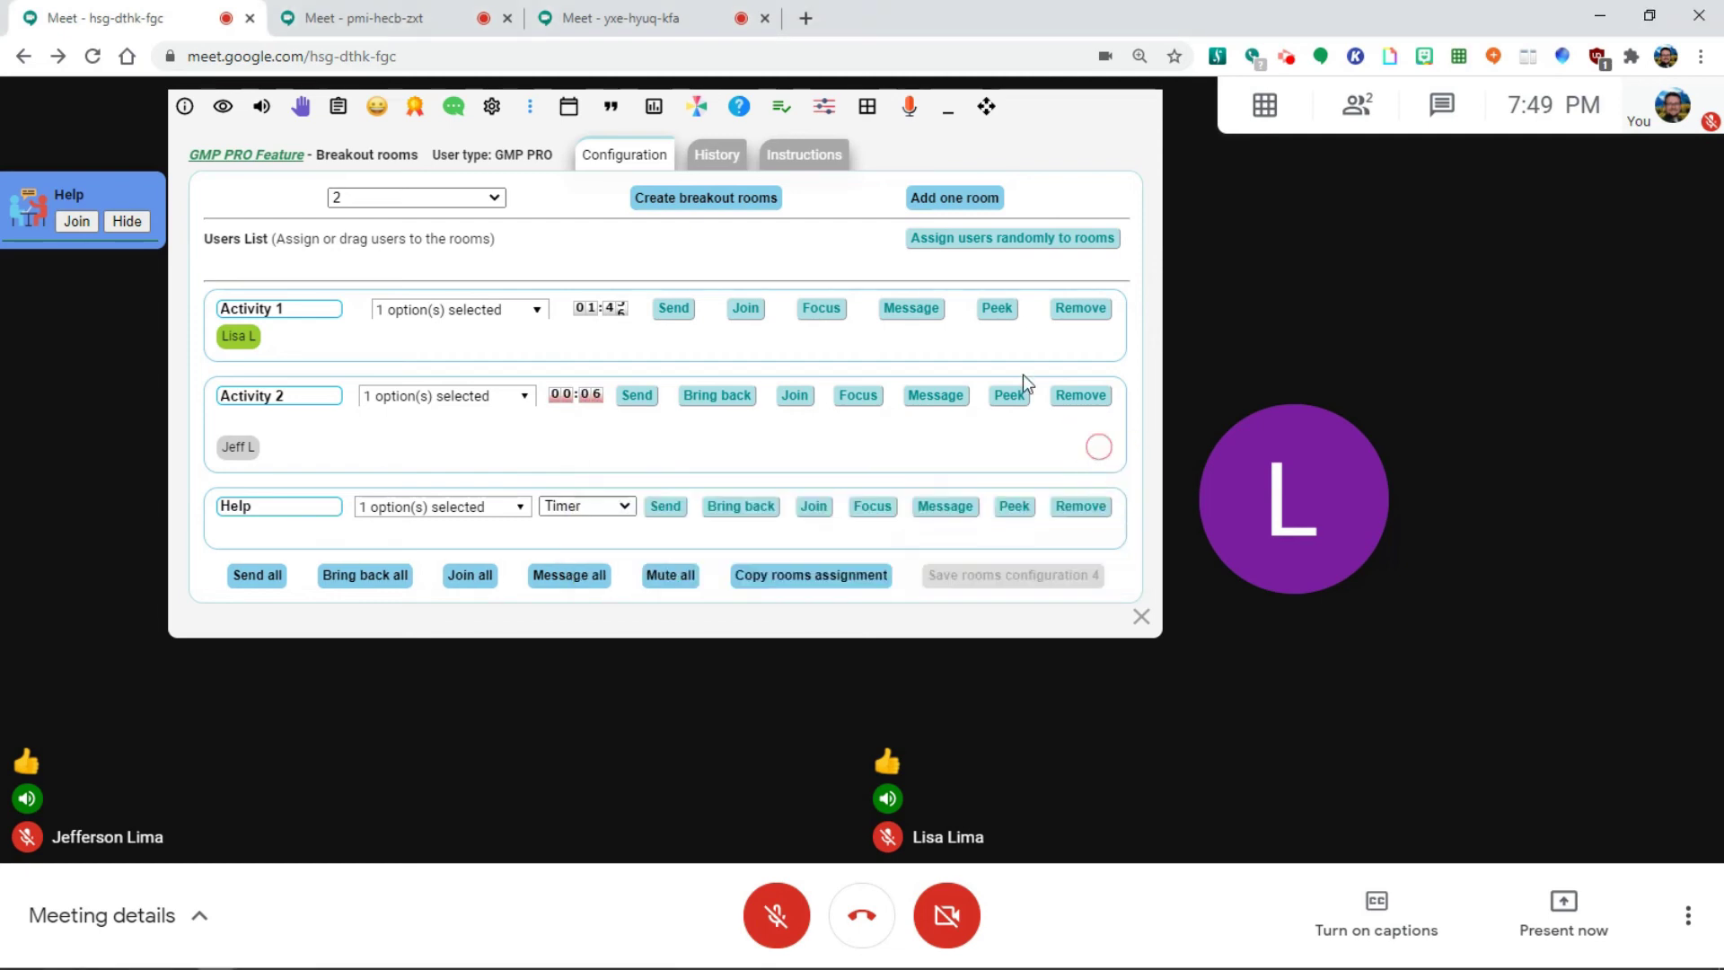
# Review the breakout rooms history with its saved configurations, dismiss the recording limit notice, and view the breakout room instructions
pyautogui.click(714, 155)
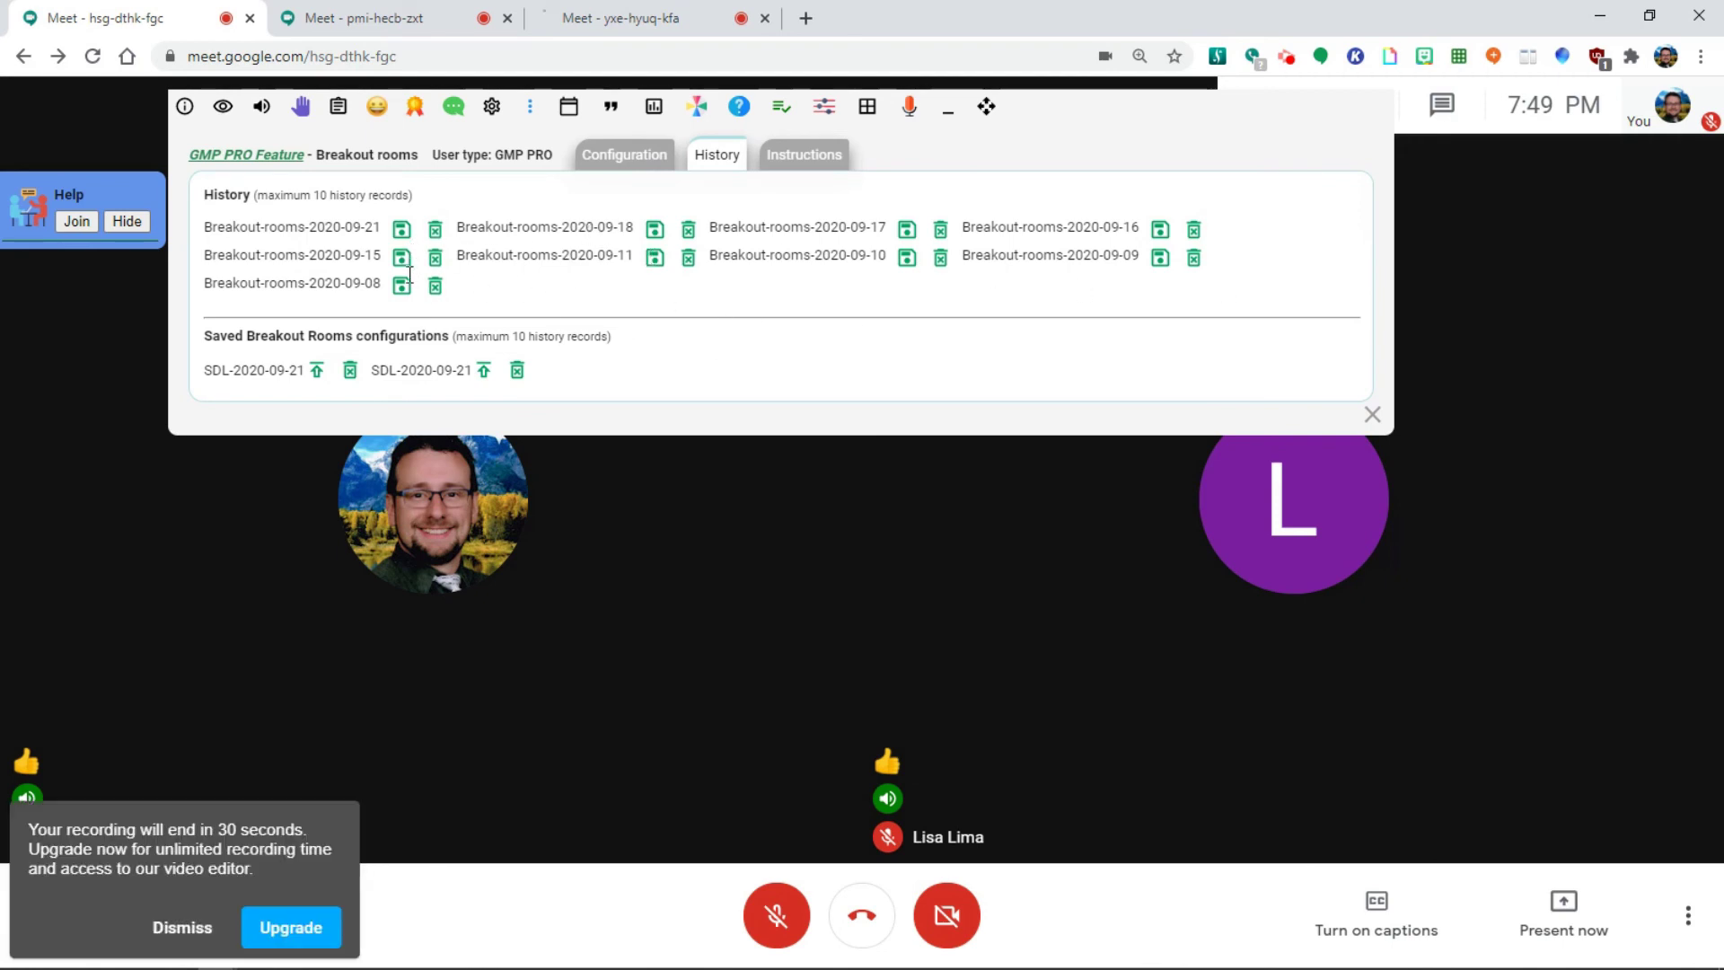
pyautogui.click(179, 928)
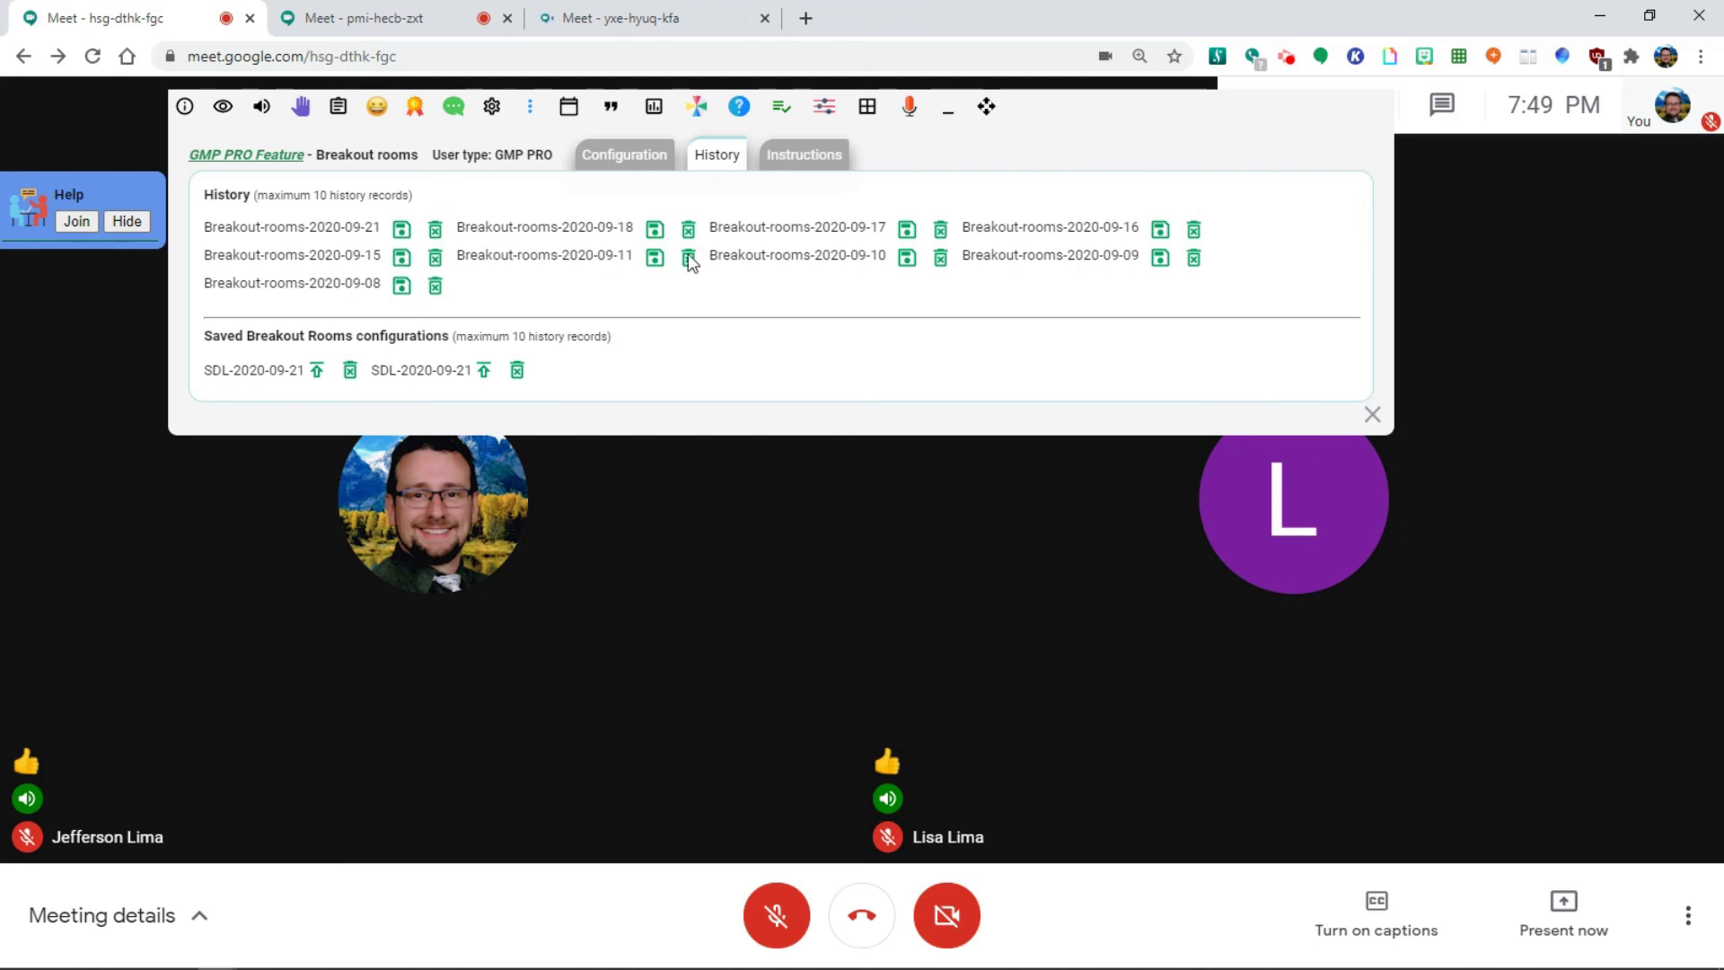
pyautogui.click(797, 174)
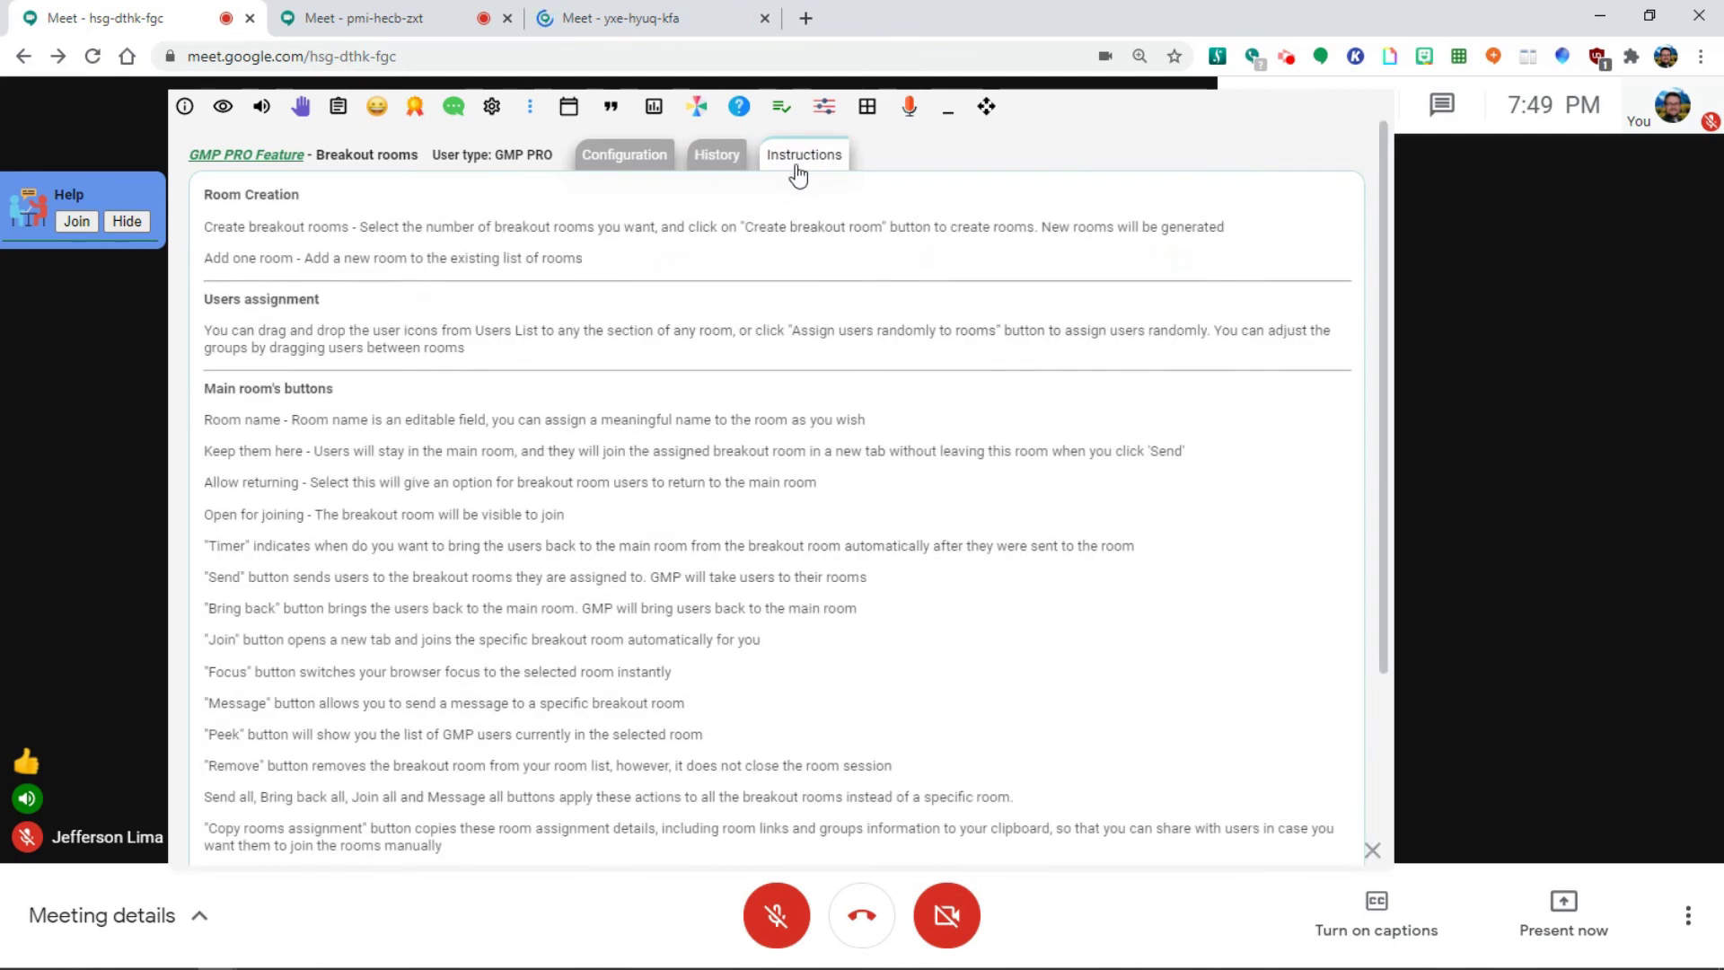
# Return to the breakout rooms configuration and bring all users back from their rooms
pyautogui.click(644, 173)
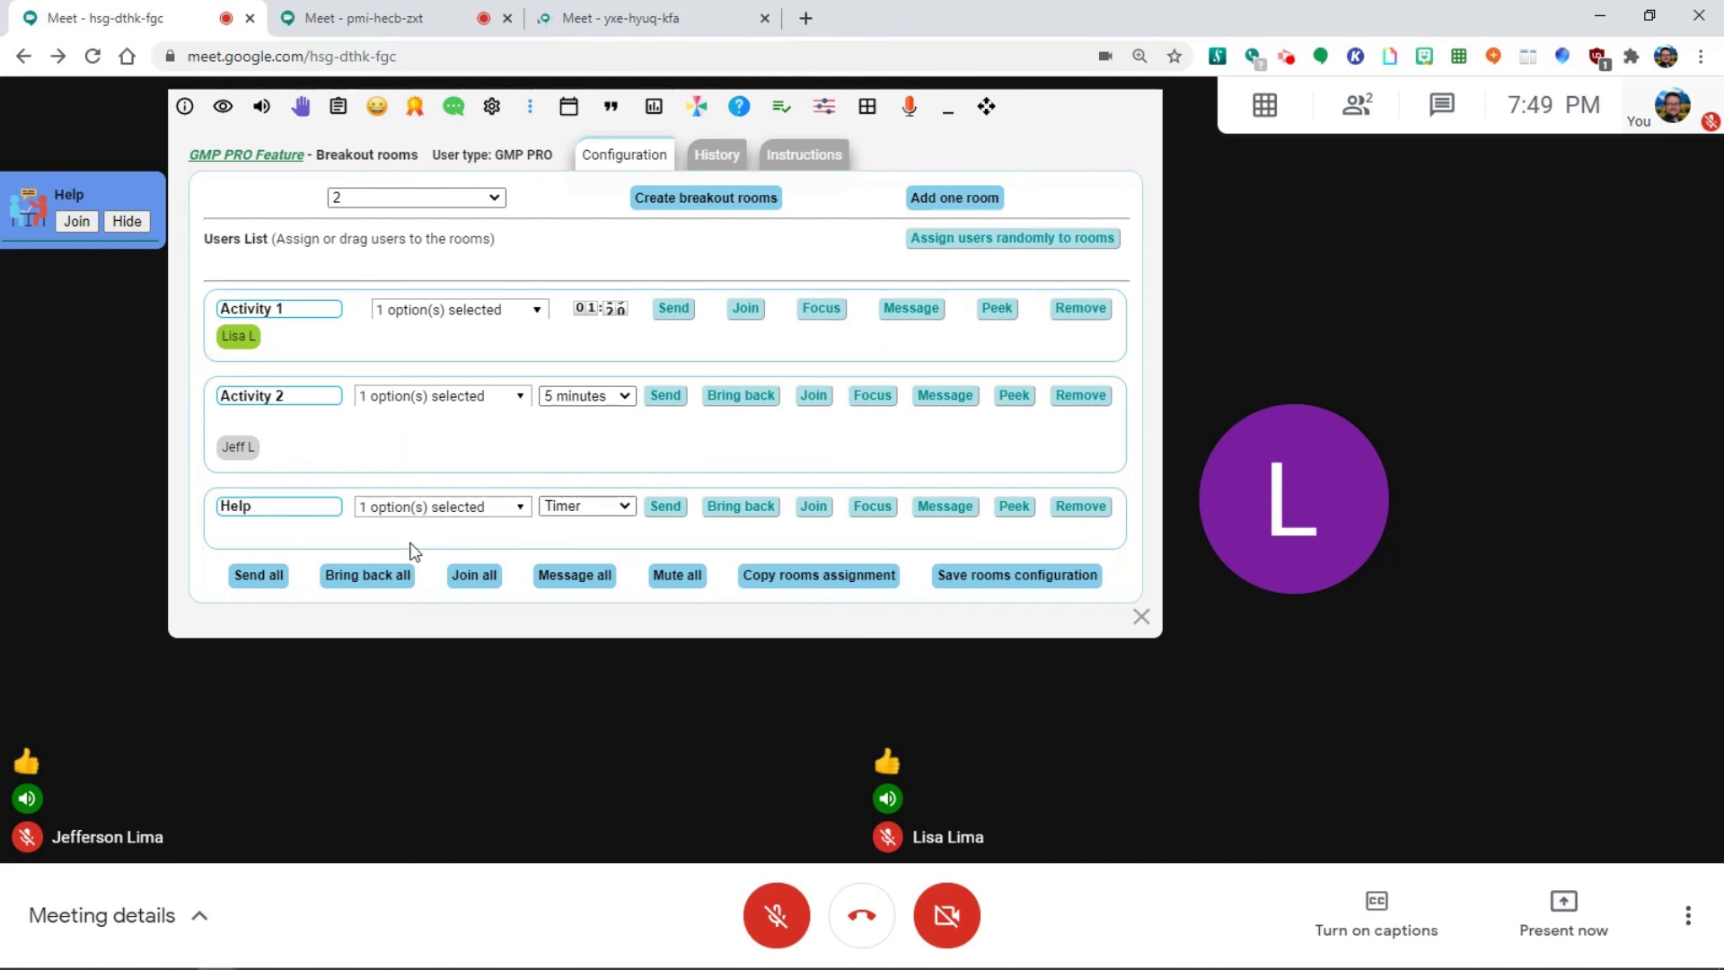
pyautogui.click(384, 577)
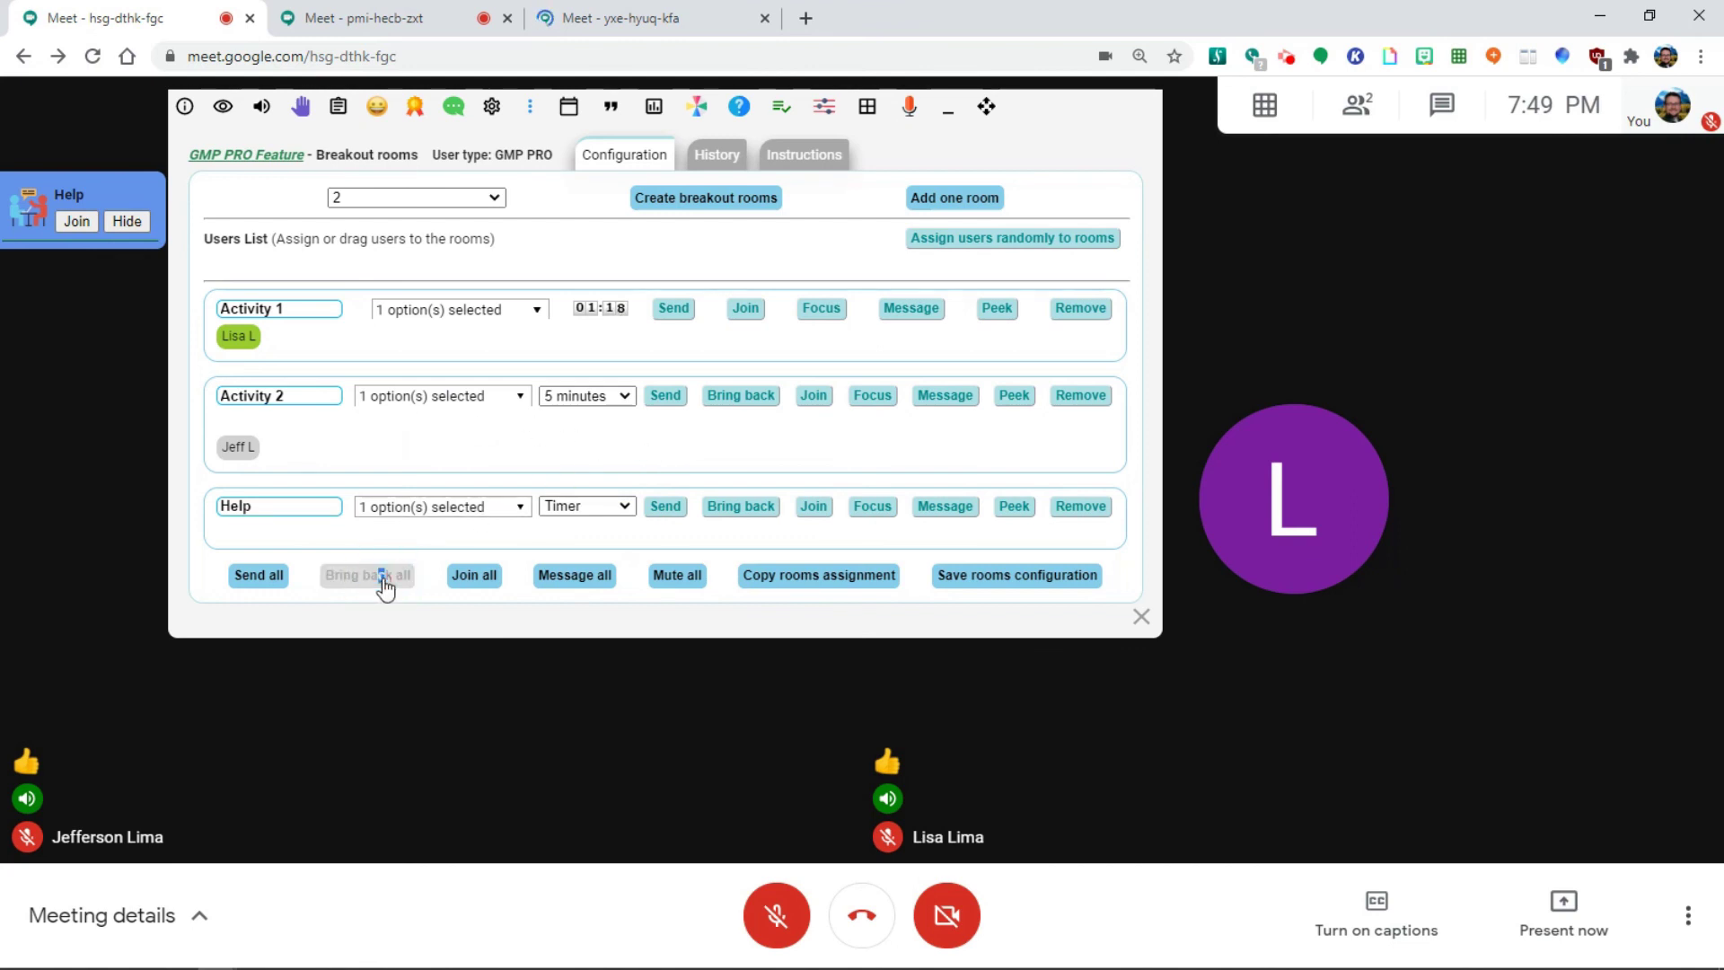